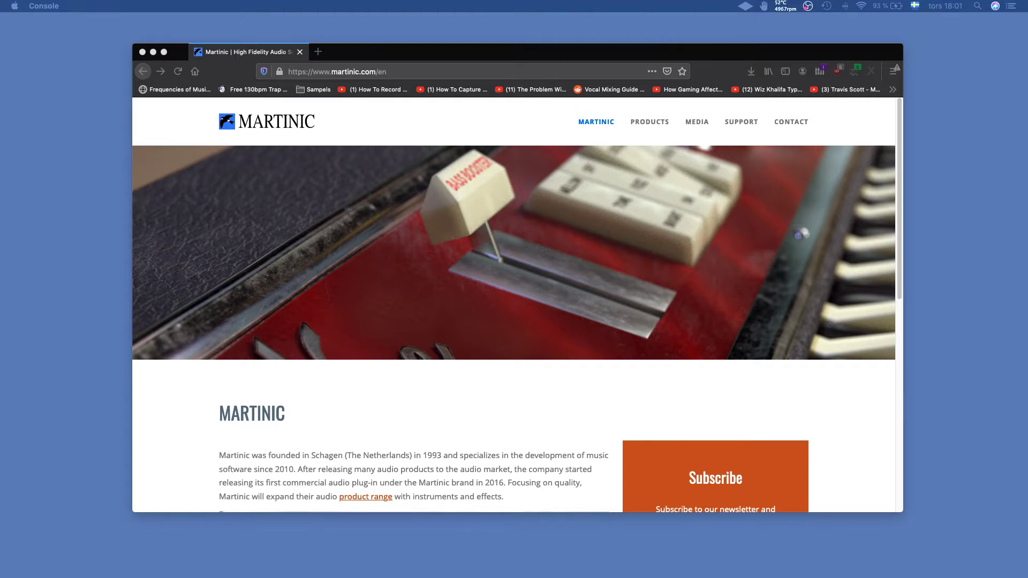
In Firefox, go from the Martinic products page to the Kee Bass product page
click(509, 158)
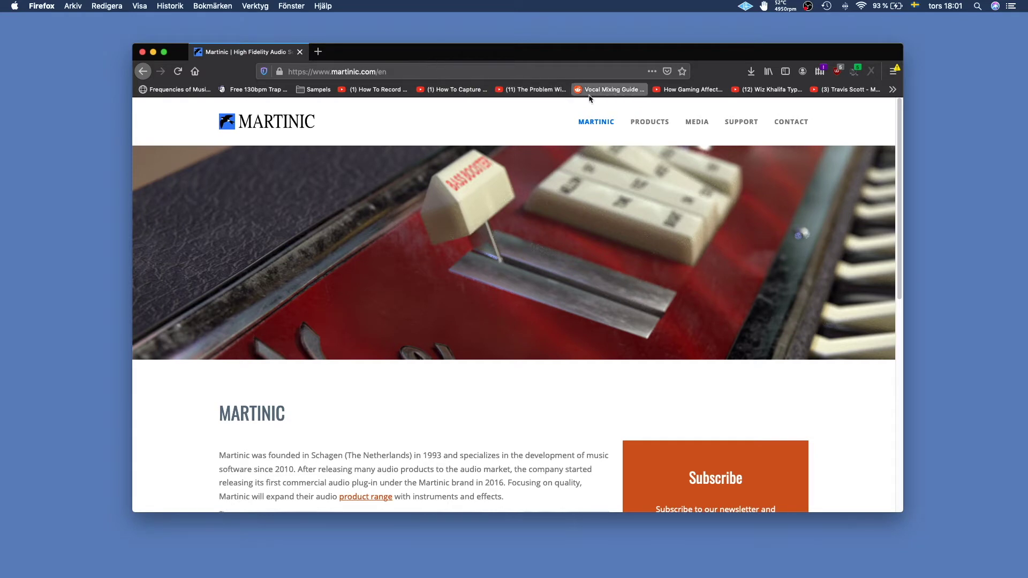
click(654, 125)
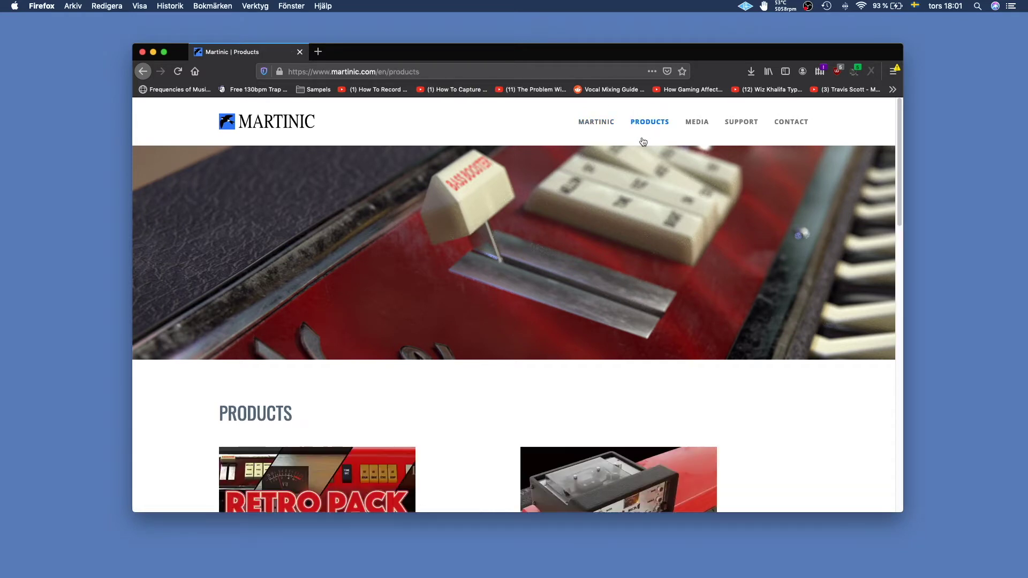
scroll(470, 367, down, 5)
scroll(470, 367, down, 6)
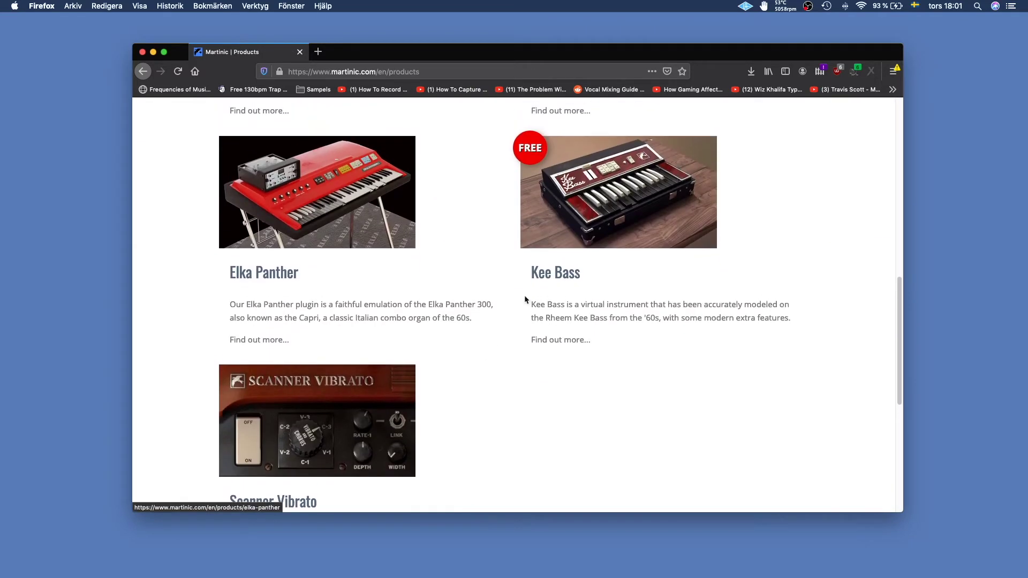
click(597, 197)
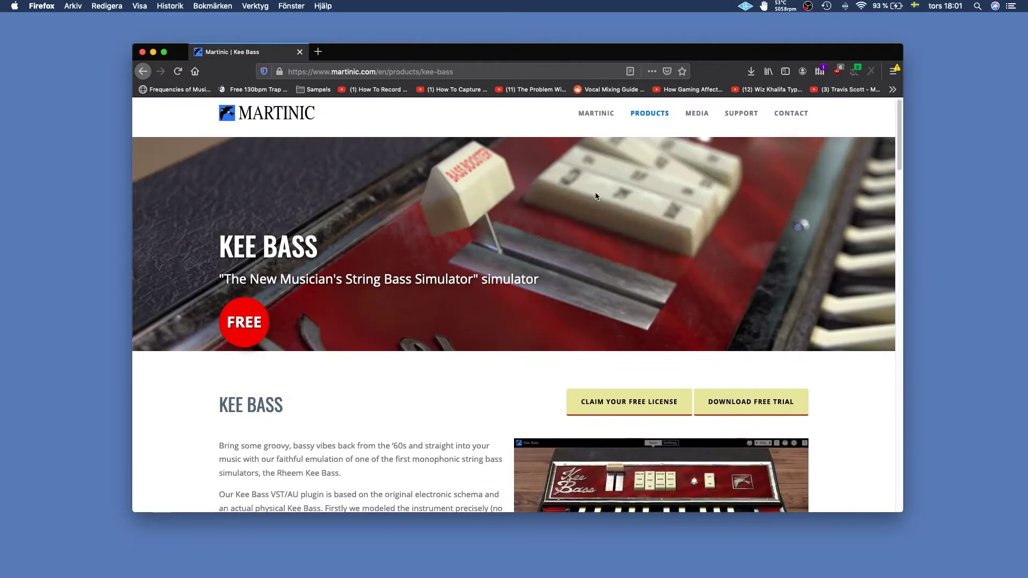
Move down the Kee Bass page to its license and trial download options
scroll(523, 258, down, 3)
scroll(524, 258, down, 1)
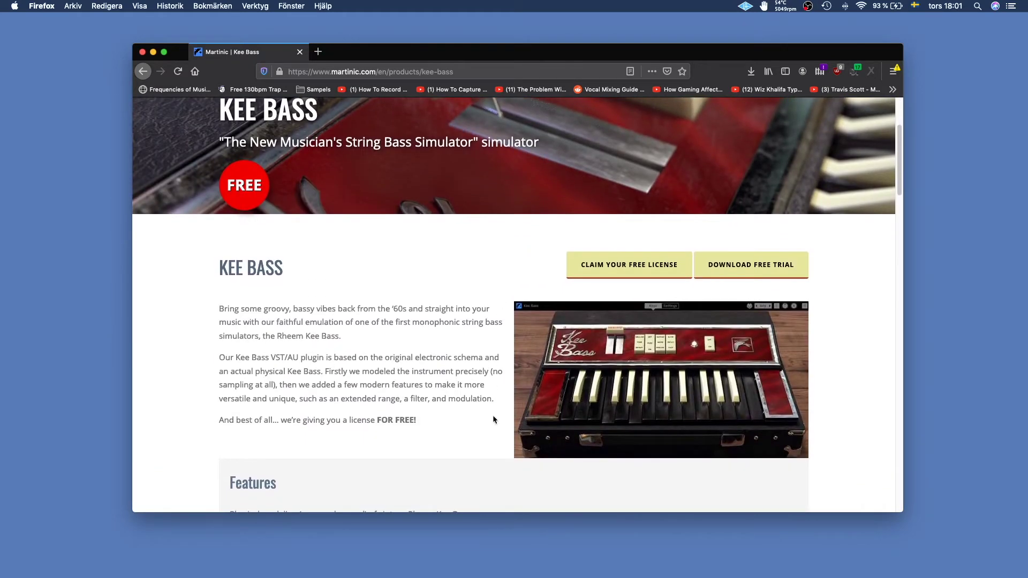
scroll(195, 377, down, 3)
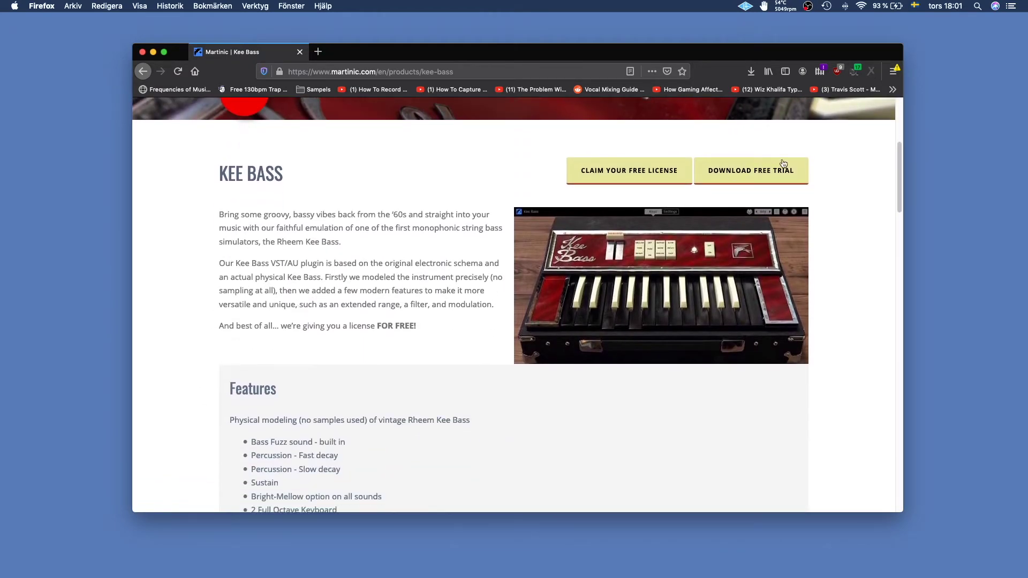
click(753, 171)
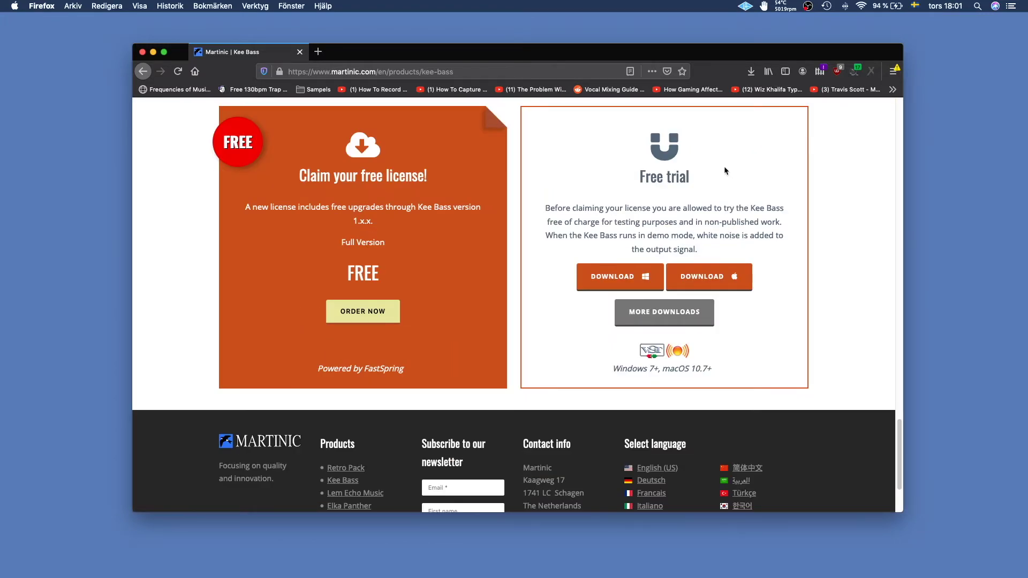
Save the macOS Kee Bass trial installer and start the free-license ORDER NOW checkout
click(724, 275)
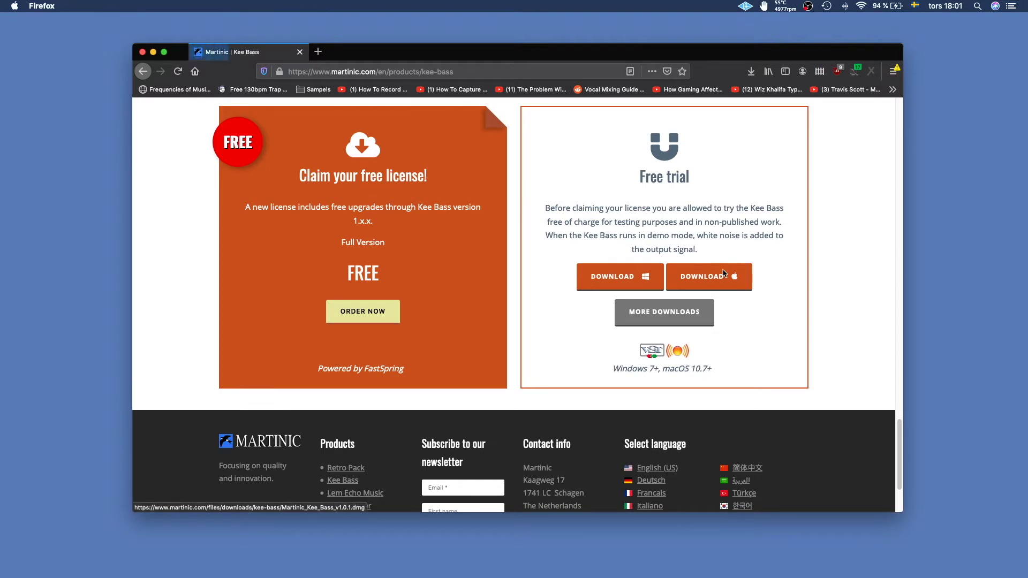
click(583, 350)
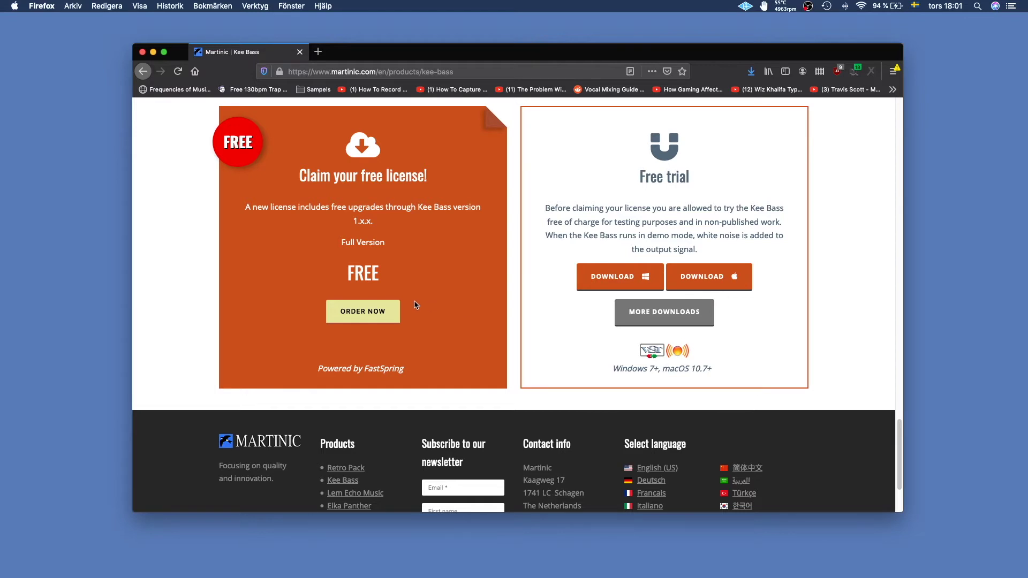
click(391, 314)
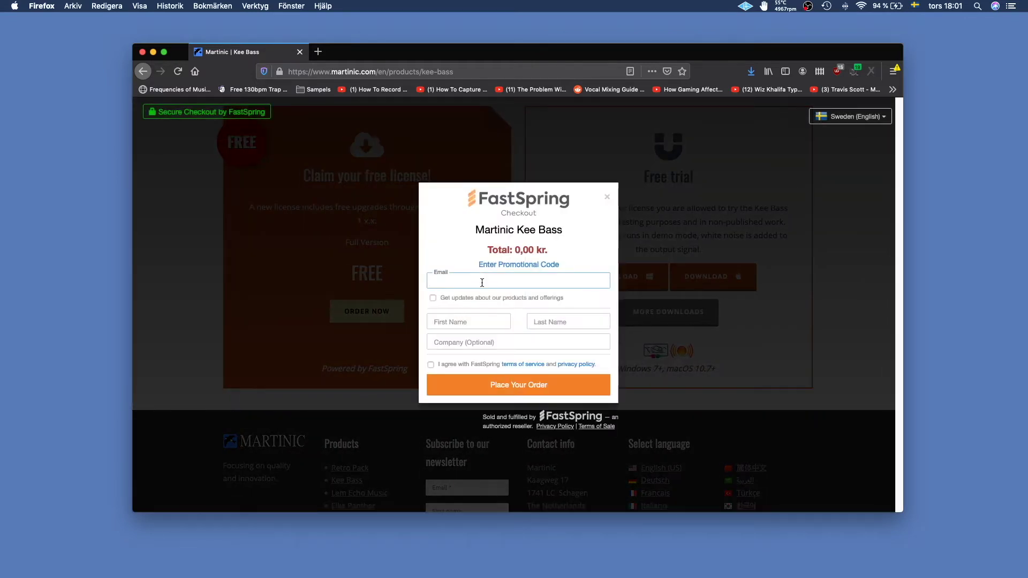
Fill in the buyer's e-mail, first and last name, accept the terms and place the free order
key(Down)
key(Return)
key(Tab)
key(Tab)
text(John)
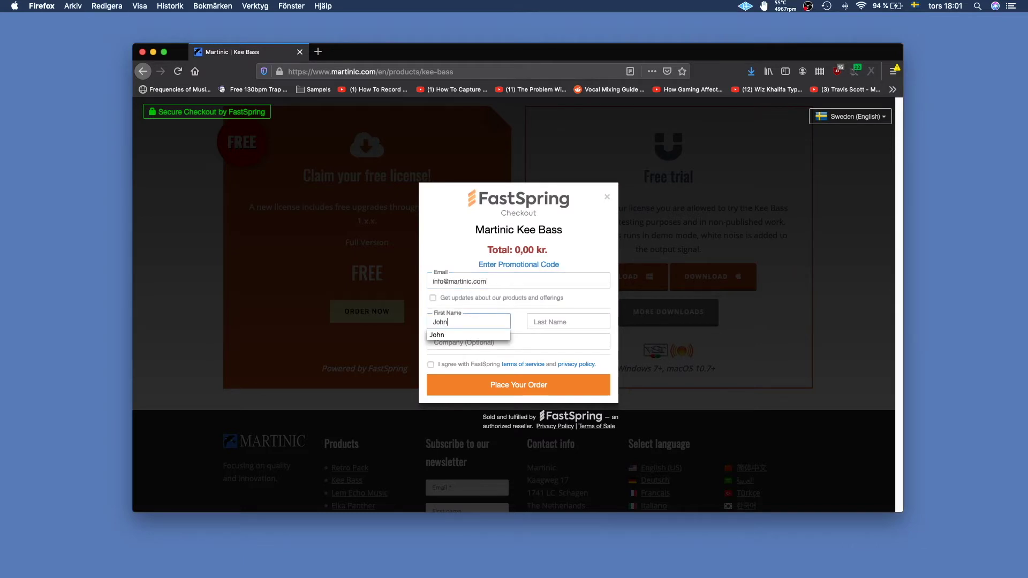
key(Tab)
text(D)
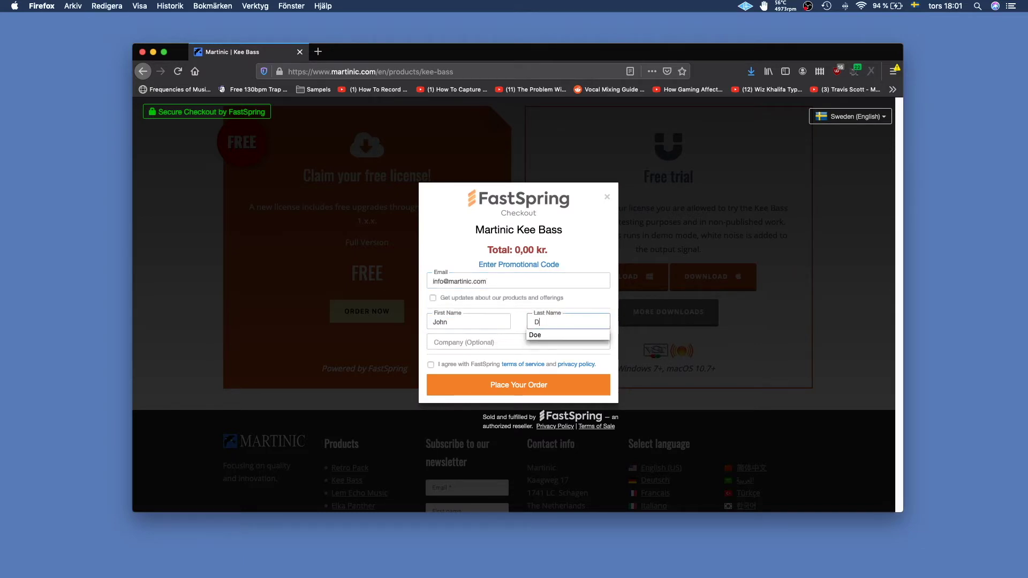
text(oe)
click(431, 365)
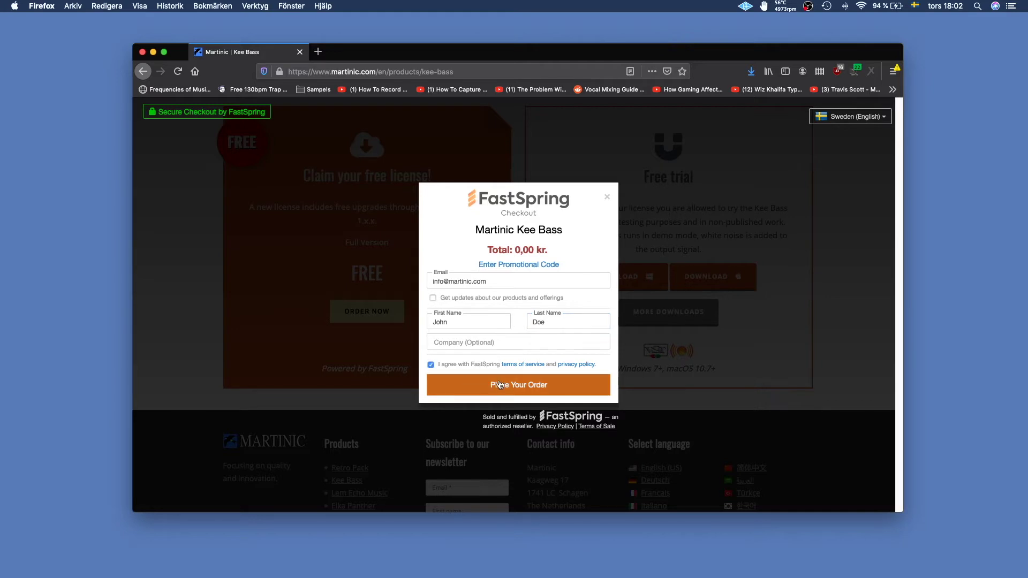
click(509, 385)
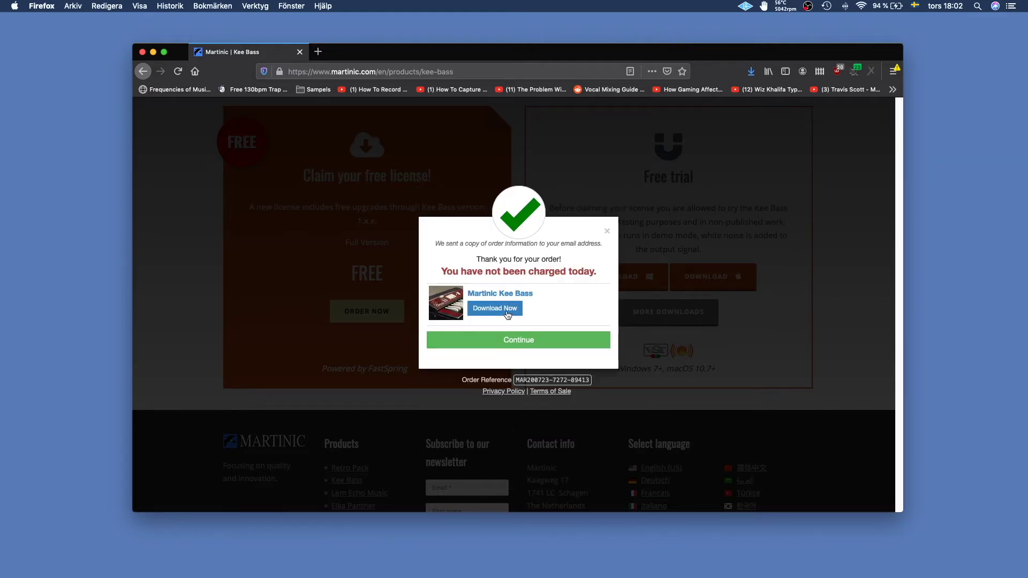
Save the Kee Bass license file and view the recent downloads list
click(507, 310)
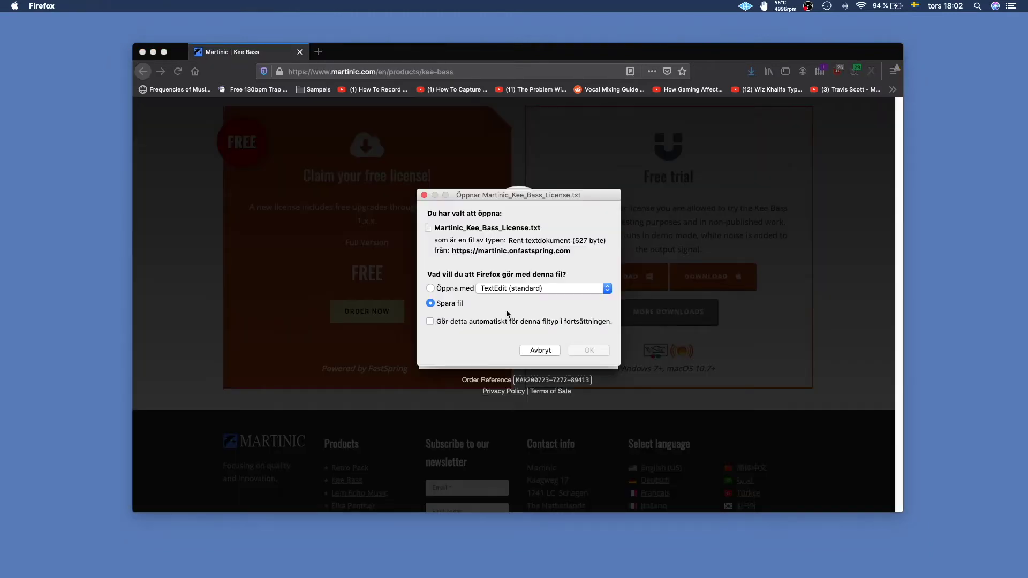
click(585, 350)
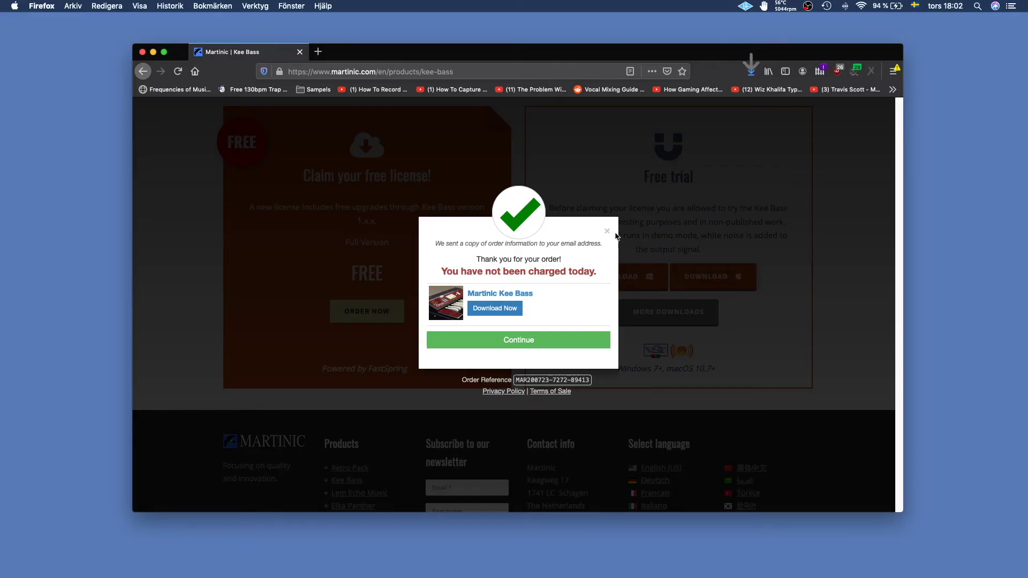
click(751, 71)
Minimize Firefox and open Martinic_Kee_Bass_v1.0.1.dmg from the Downloads folder
click(750, 74)
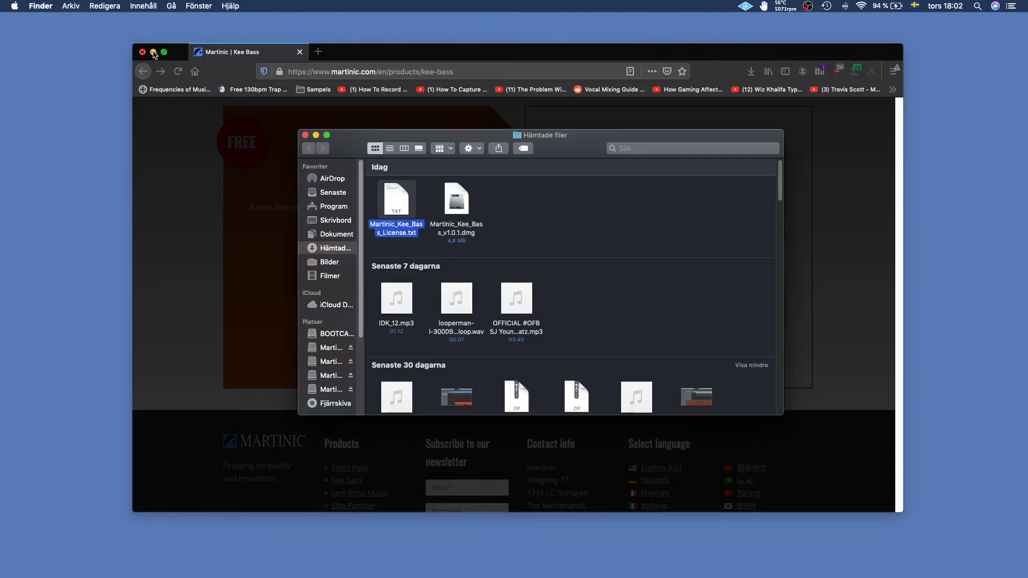
click(153, 52)
click(524, 206)
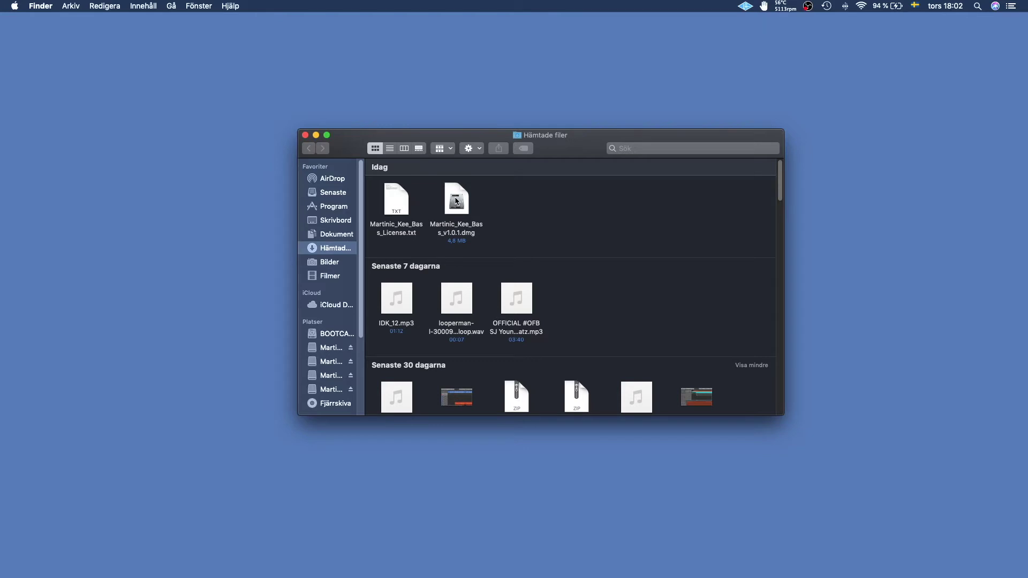
key(super+a)
click(496, 202)
double_click(464, 204)
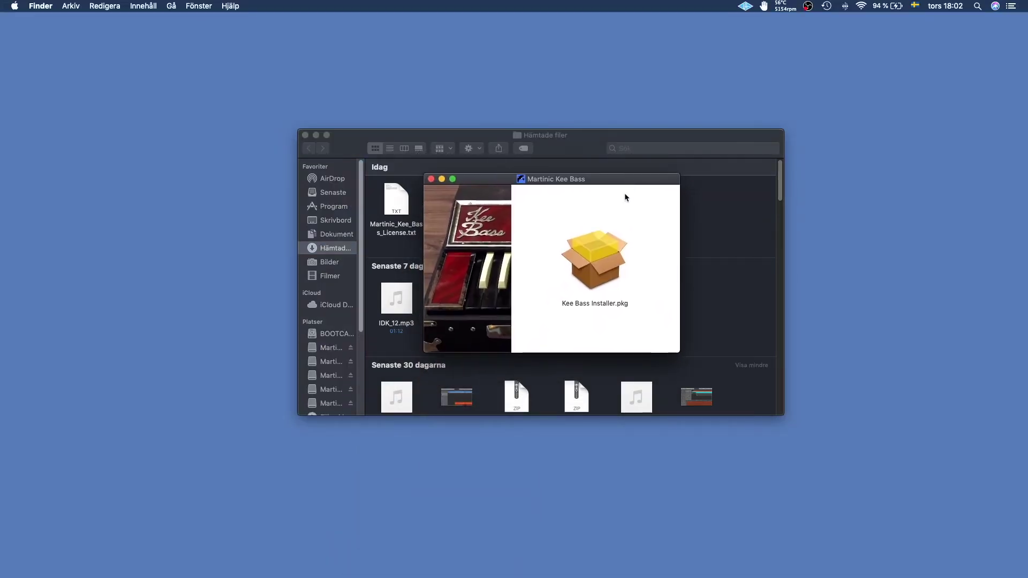
Launch Kee Bass Installer.pkg and accept its license agreement with Godkänn
double_click(601, 256)
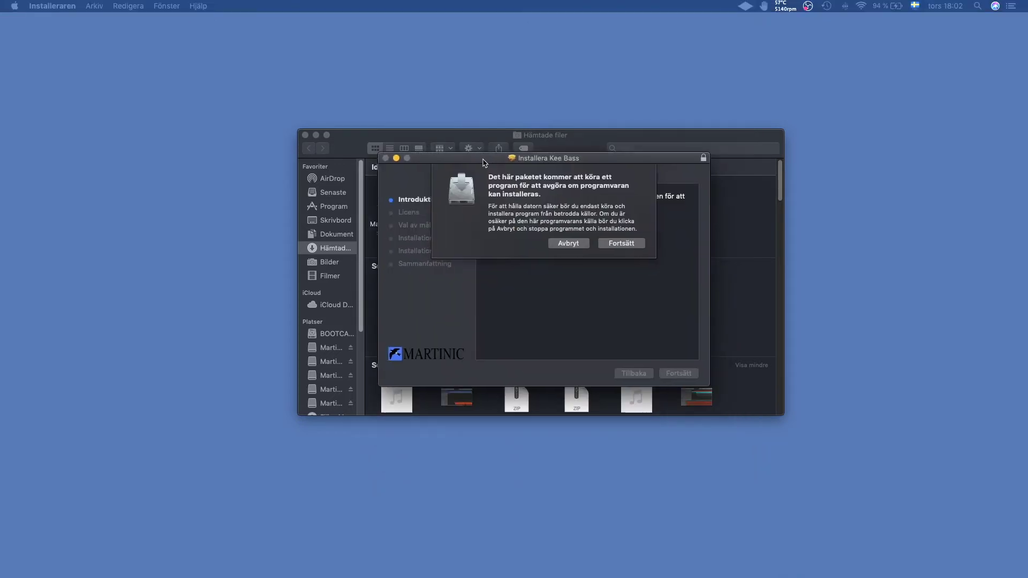
click(622, 244)
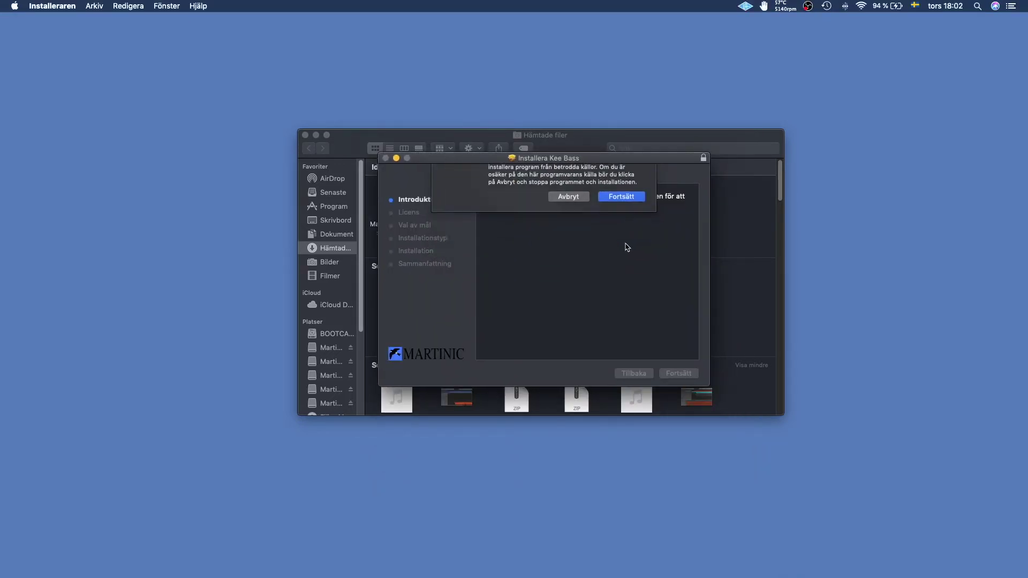
click(678, 374)
click(679, 374)
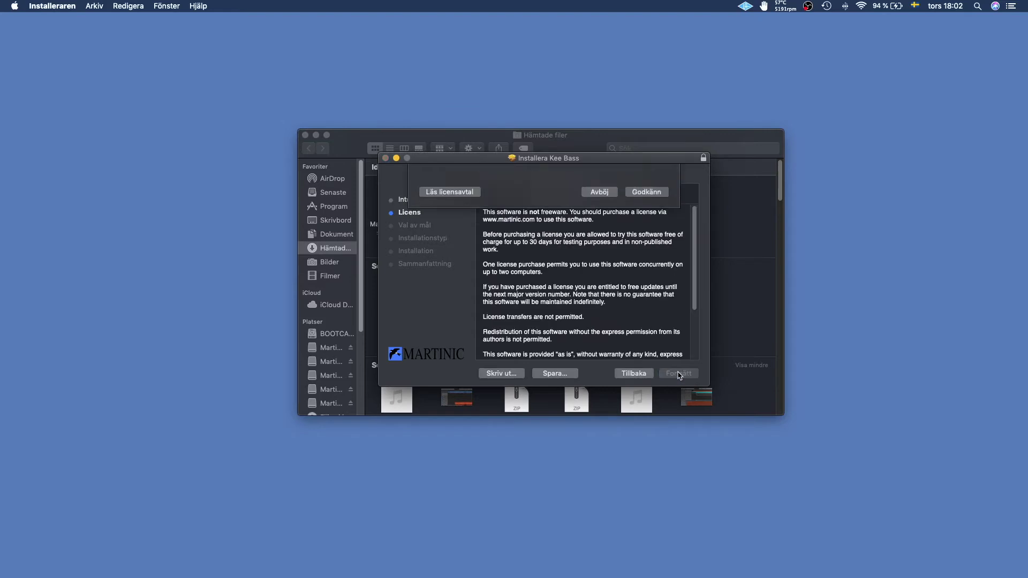
click(659, 249)
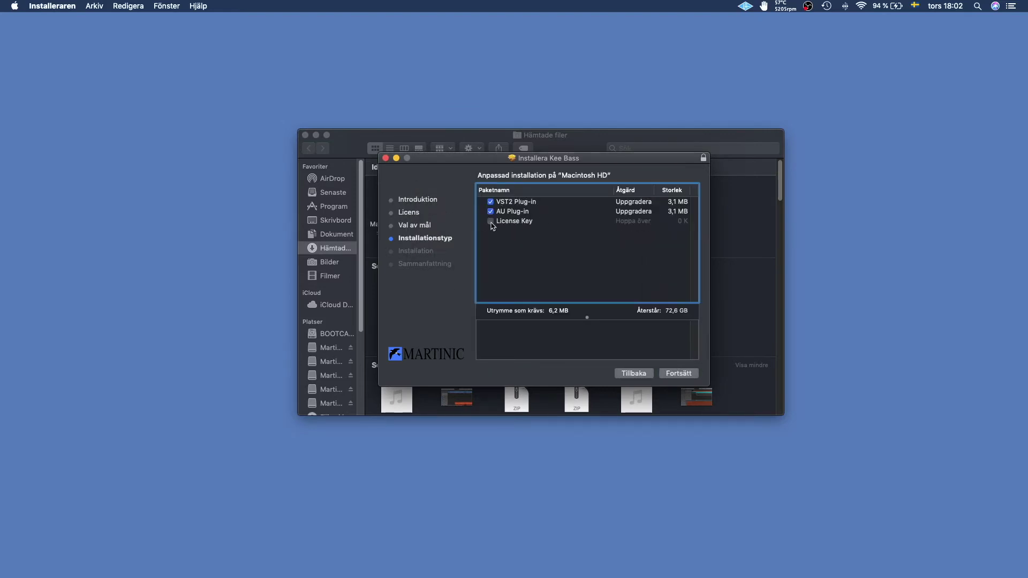
Install Kee Bass with the License Key component included, then keep the installer package
click(490, 221)
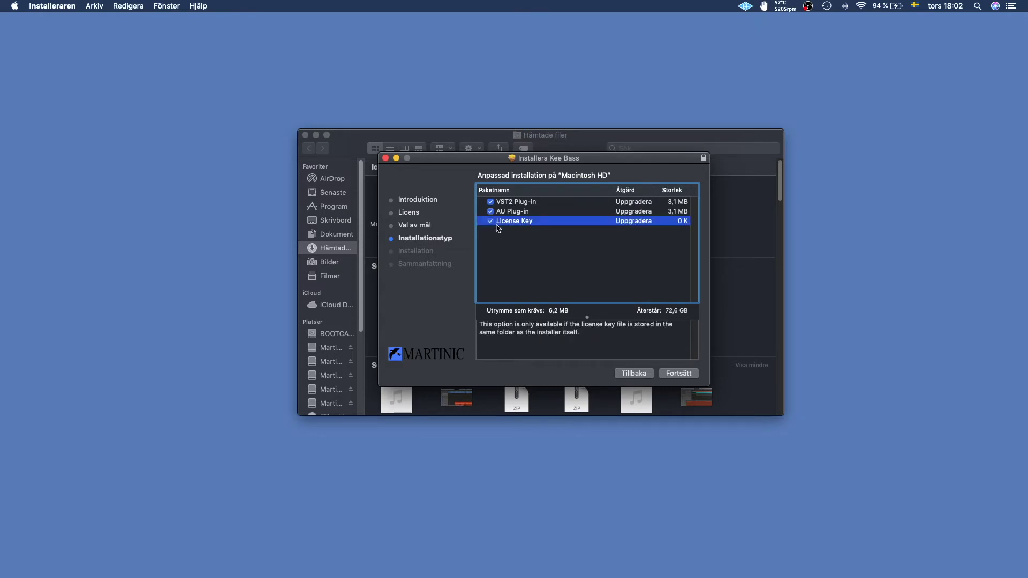
click(685, 374)
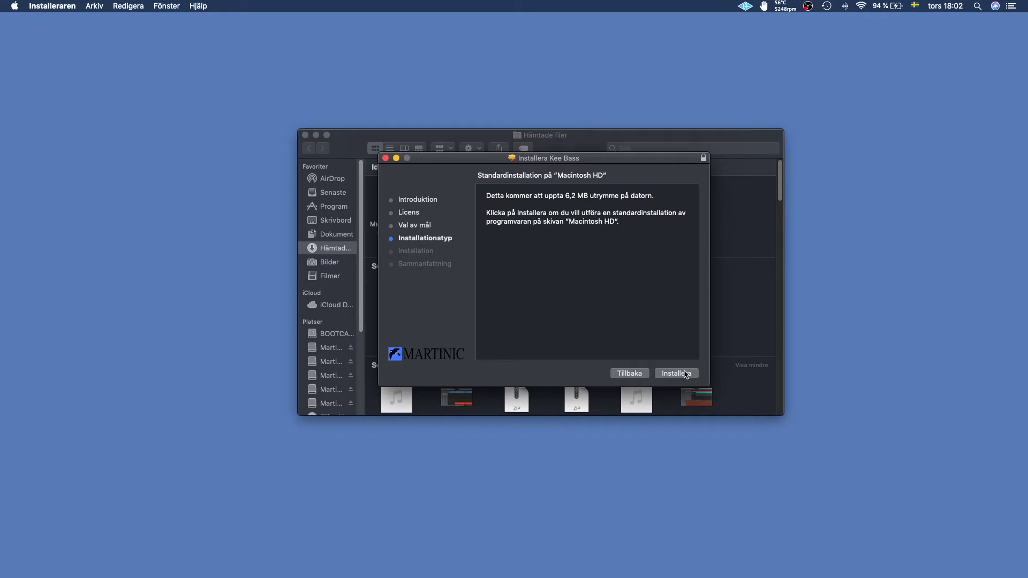
click(686, 373)
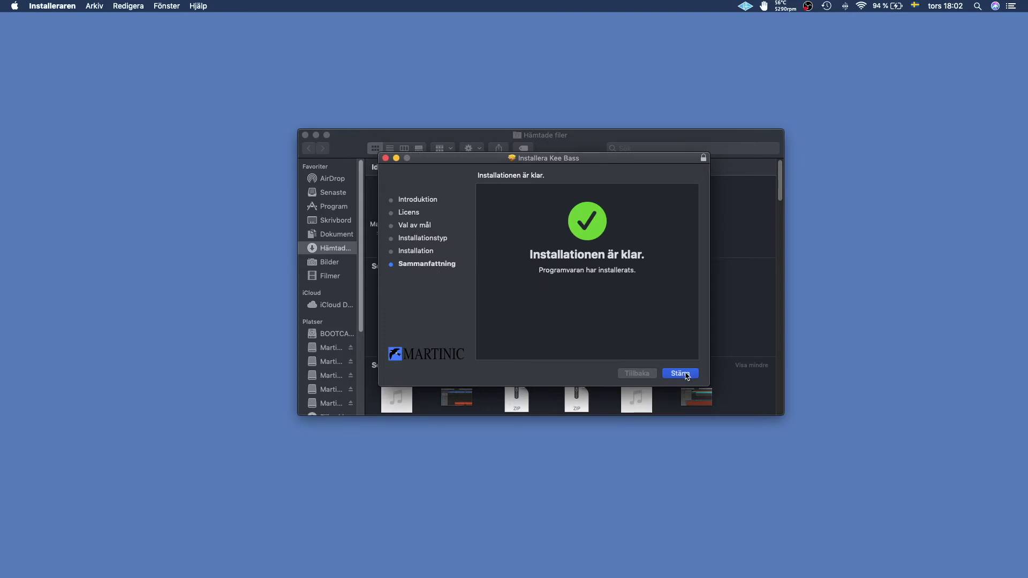
click(681, 374)
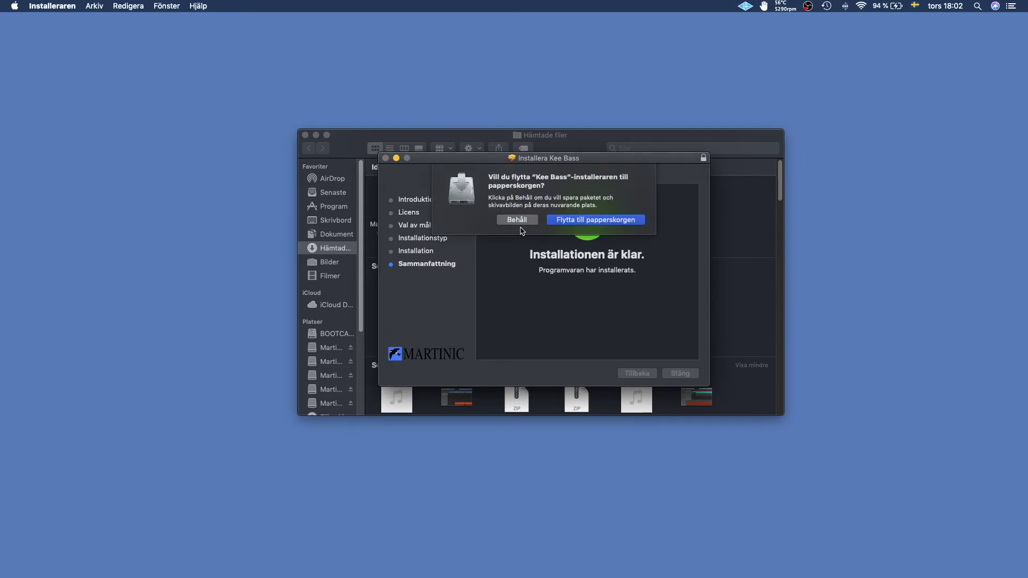
click(517, 219)
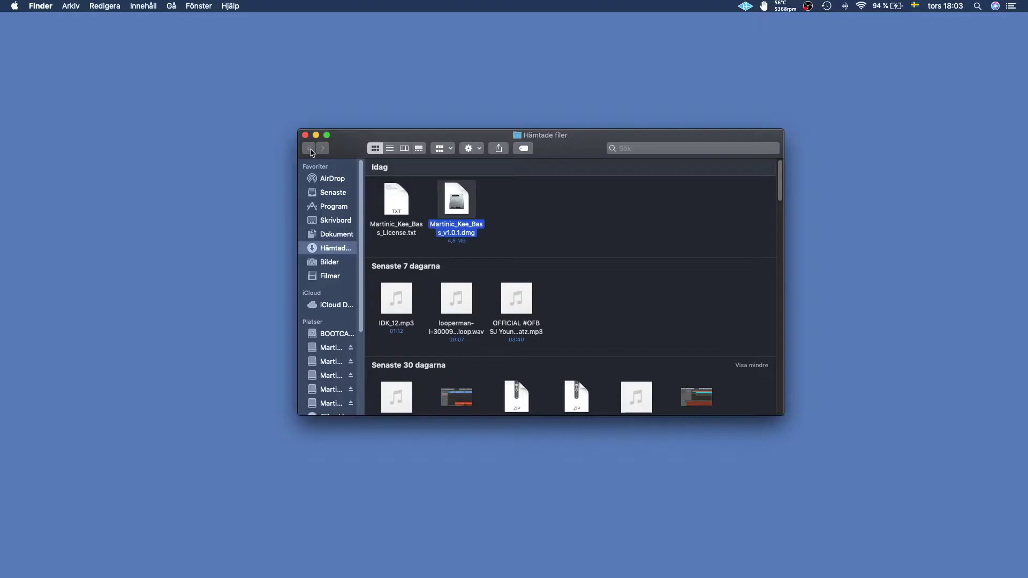
Close the Downloads window and start an empty Logic project with one software instrument track
click(305, 135)
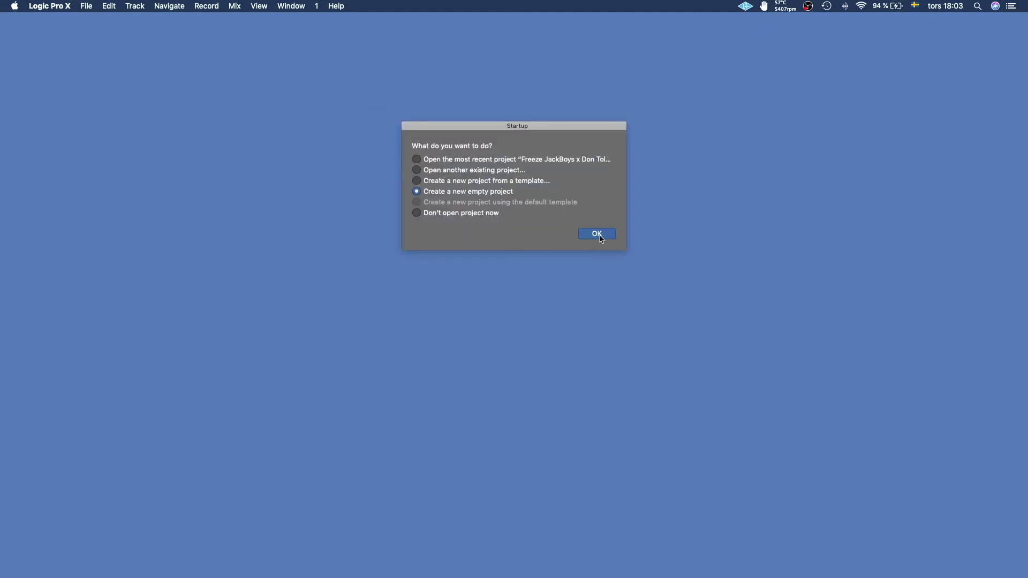
click(600, 236)
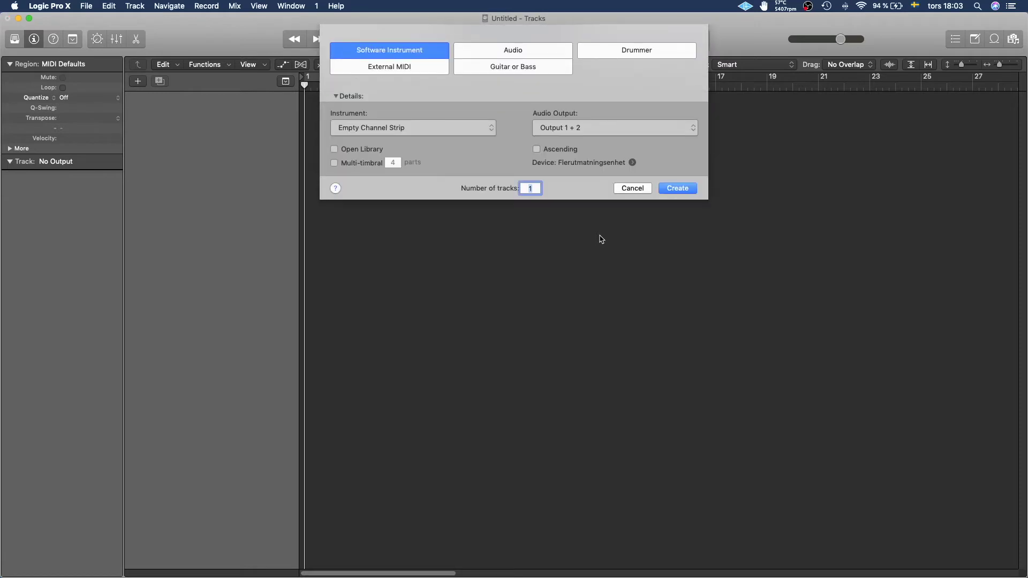
click(678, 188)
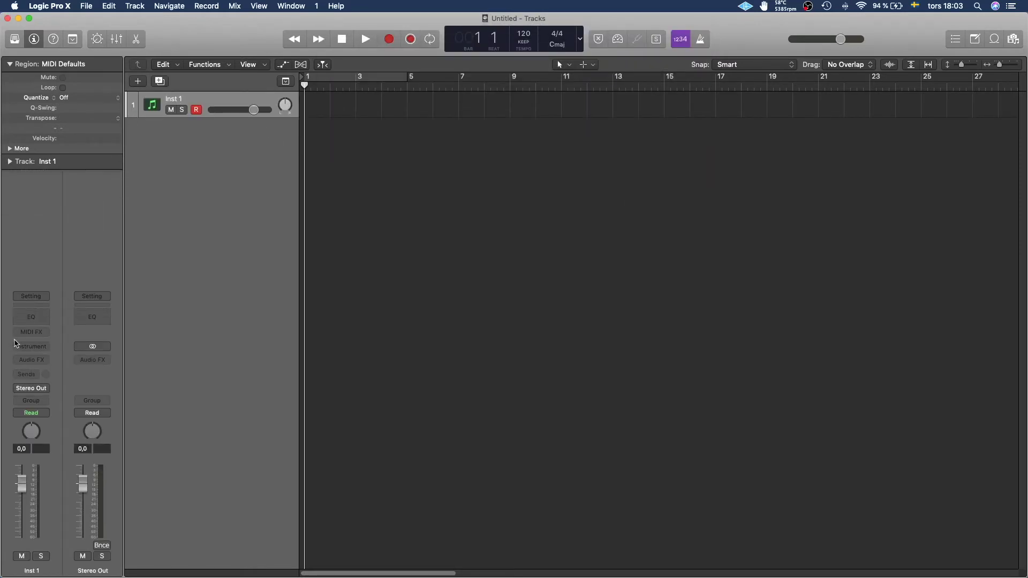
Load Kee Bass (Stereo) from AU Instruments > Martinic into Inst 1's instrument slot
click(24, 350)
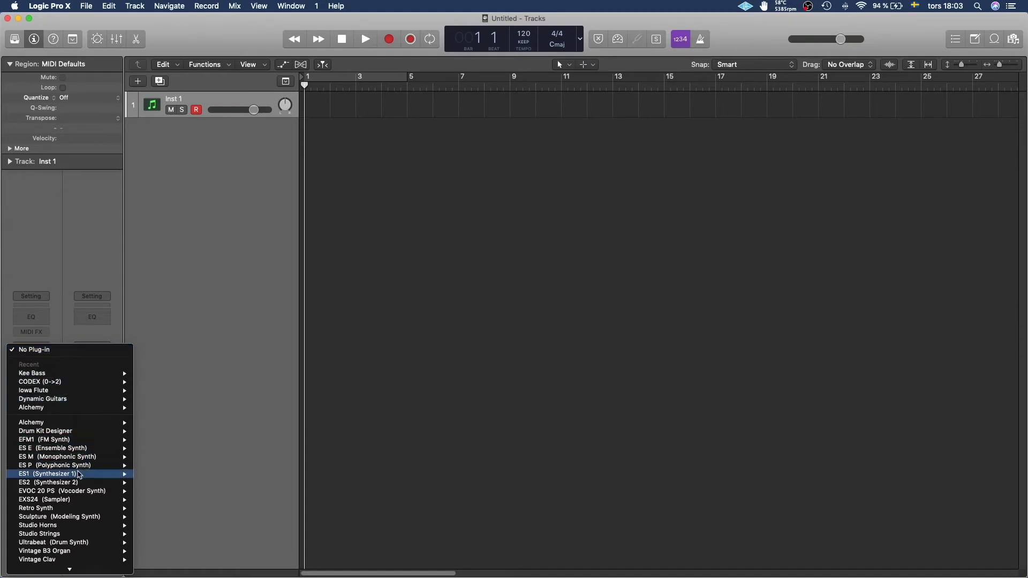
scroll(78, 514, down, 3)
mouse_move(68, 554)
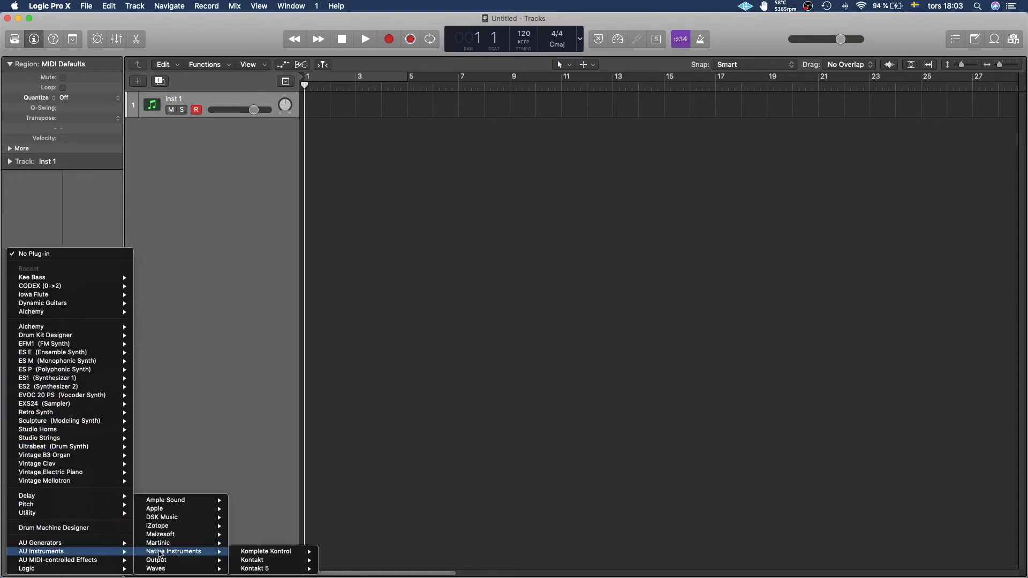
mouse_move(181, 542)
mouse_move(257, 543)
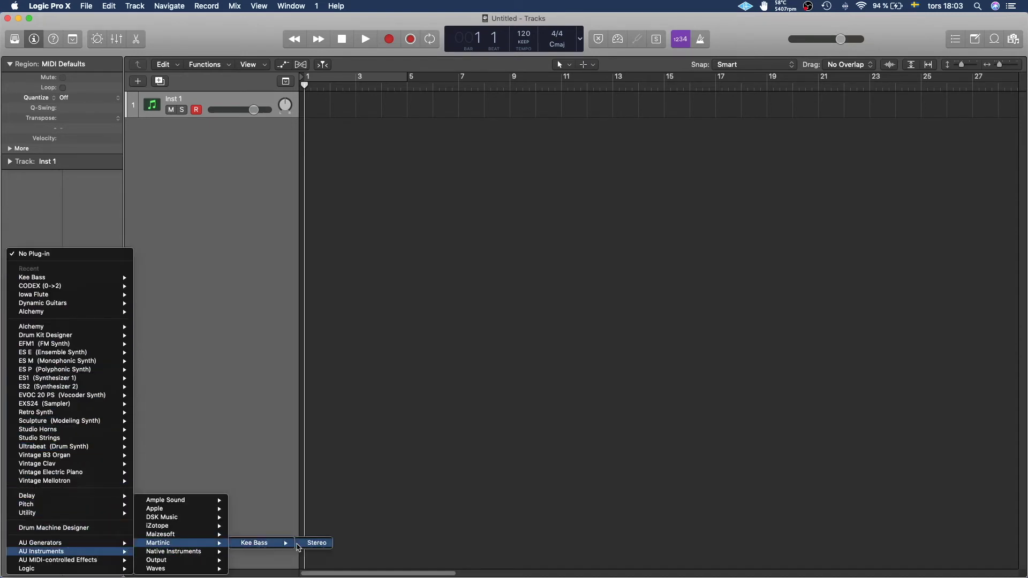
click(306, 545)
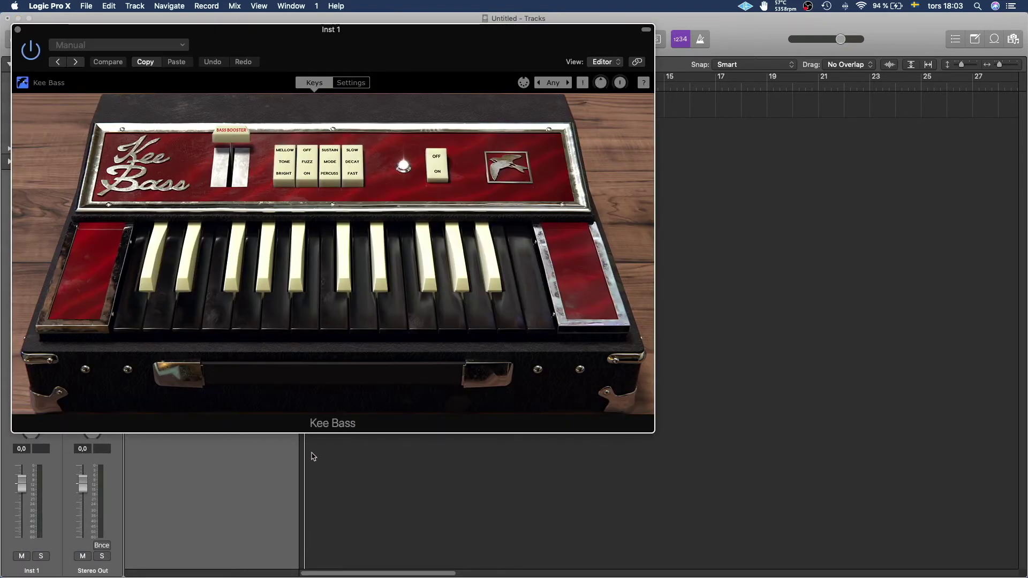
Move the Kee Bass window aside, play a run of notes on its keys, and enable MIDI learn
drag(334, 37, 544, 132)
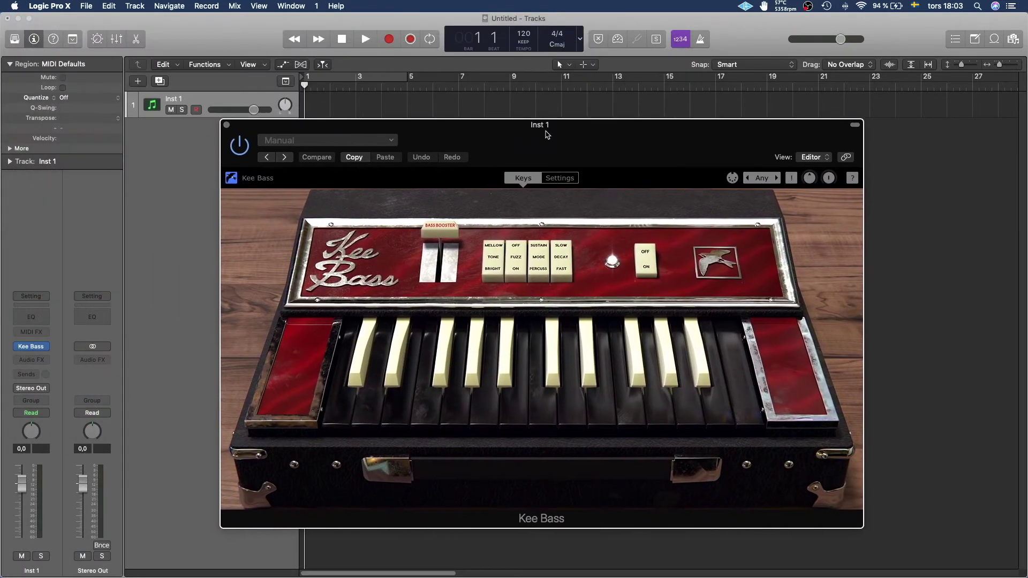
drag(432, 415, 625, 414)
click(733, 179)
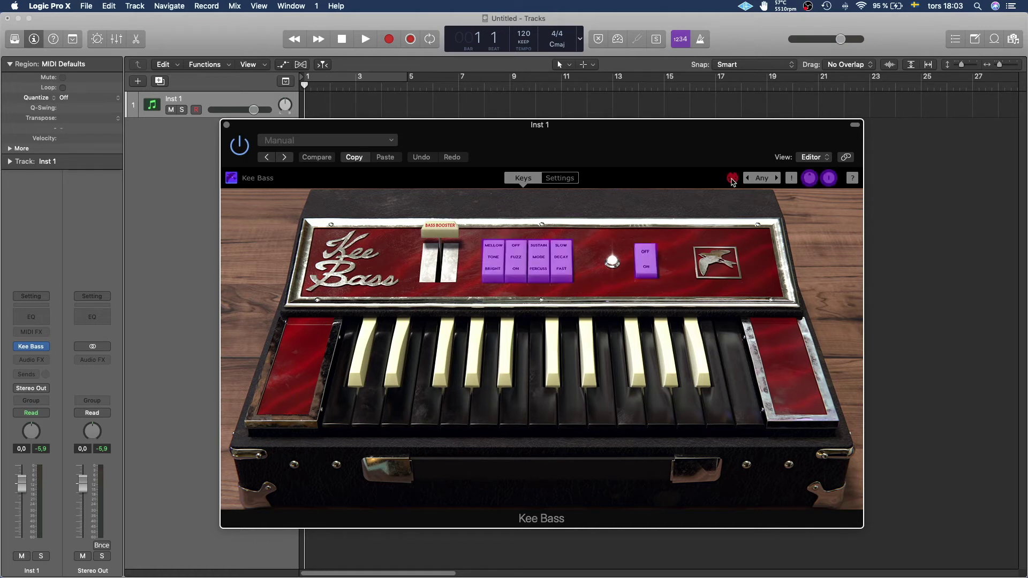
Assign Kee Bass's Mellow/Tone/Bright switch through MIDI learn, then turn learn mode off
click(497, 262)
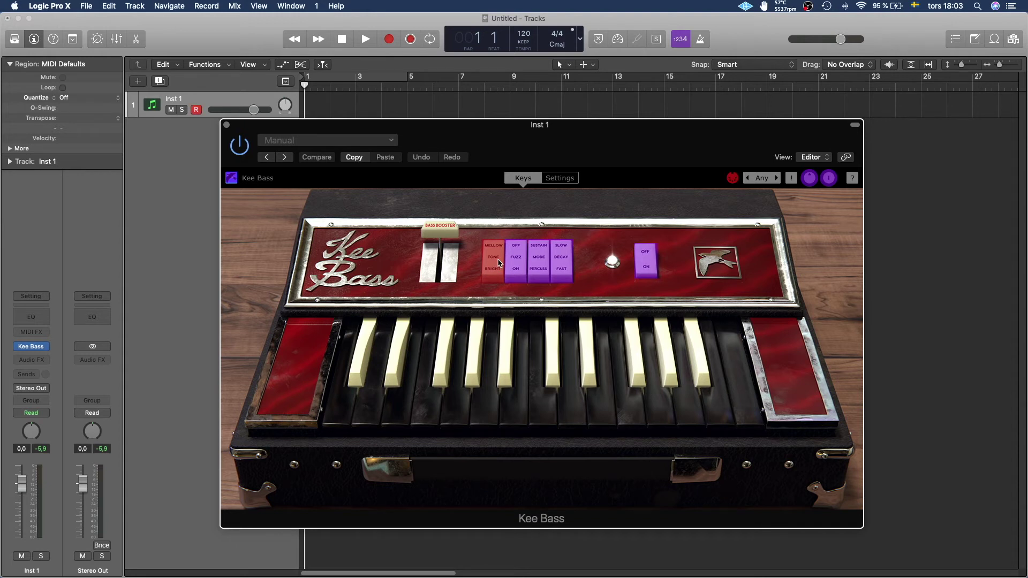
click(498, 262)
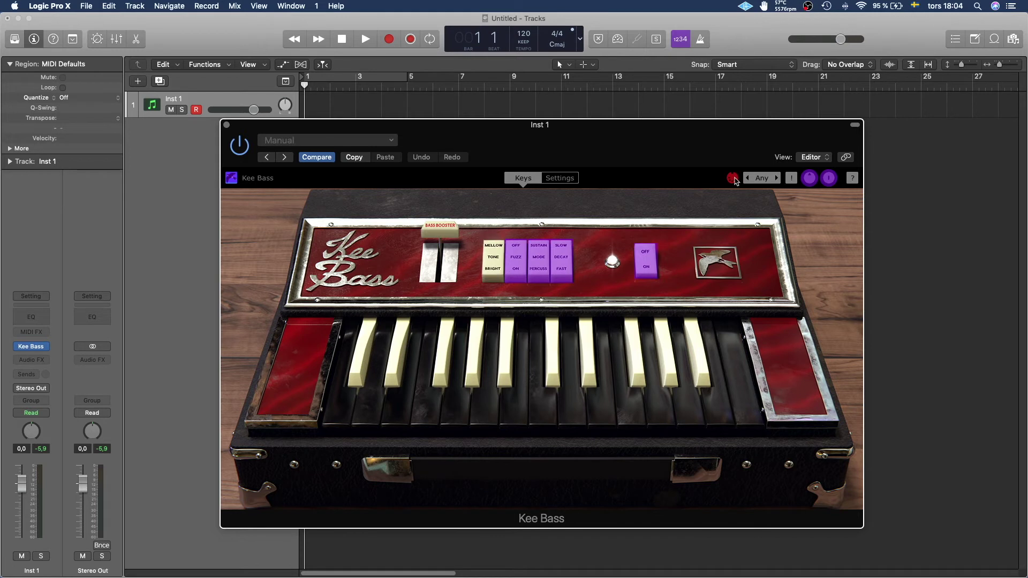
click(733, 179)
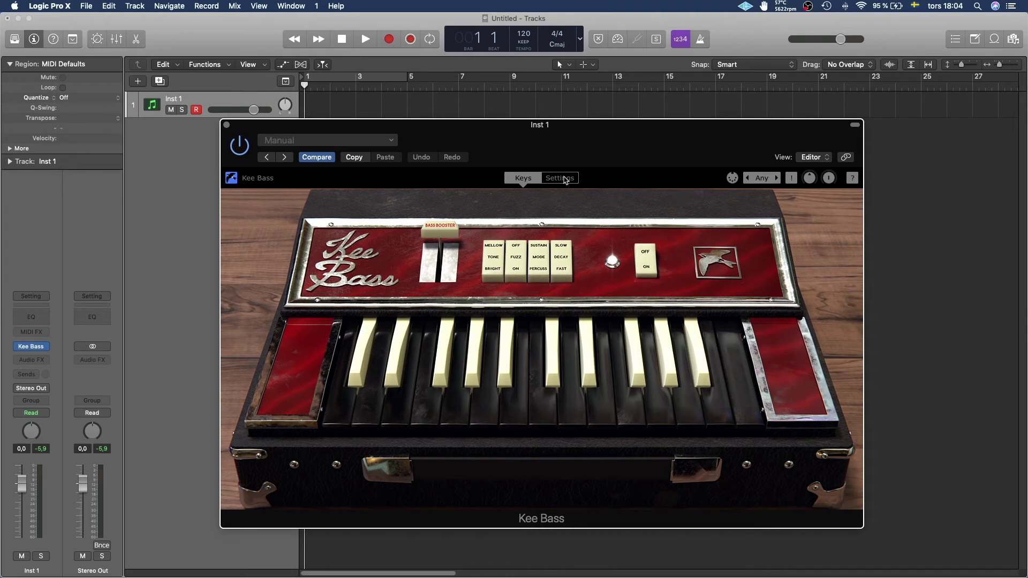
Toggle the Poly option on Kee Bass's Settings page, then return to the Keys view
click(566, 180)
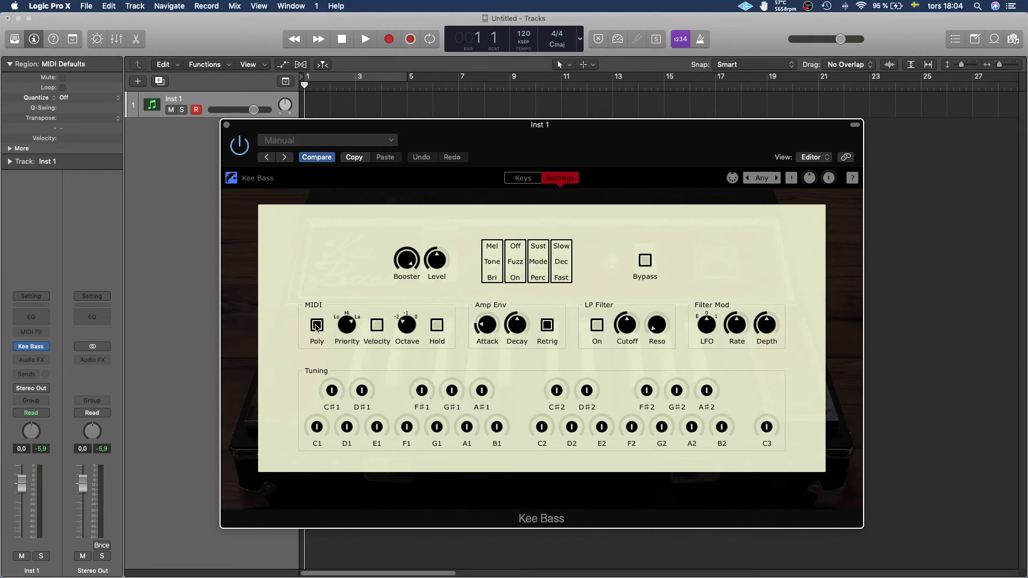
click(316, 326)
click(522, 178)
Browse the Kee Bass Factory Presets menu, then close it without choosing a preset
click(389, 140)
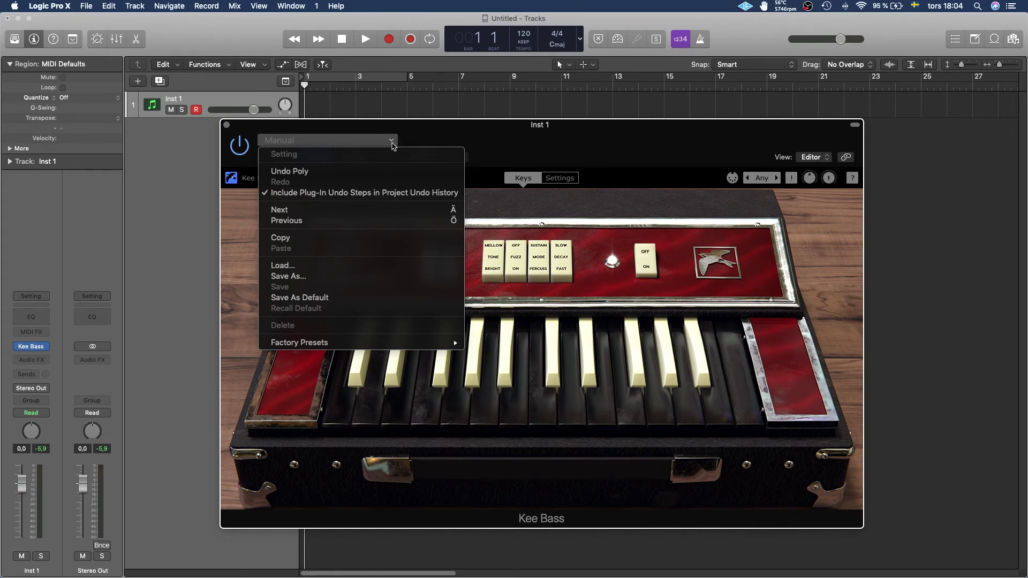
mouse_move(377, 348)
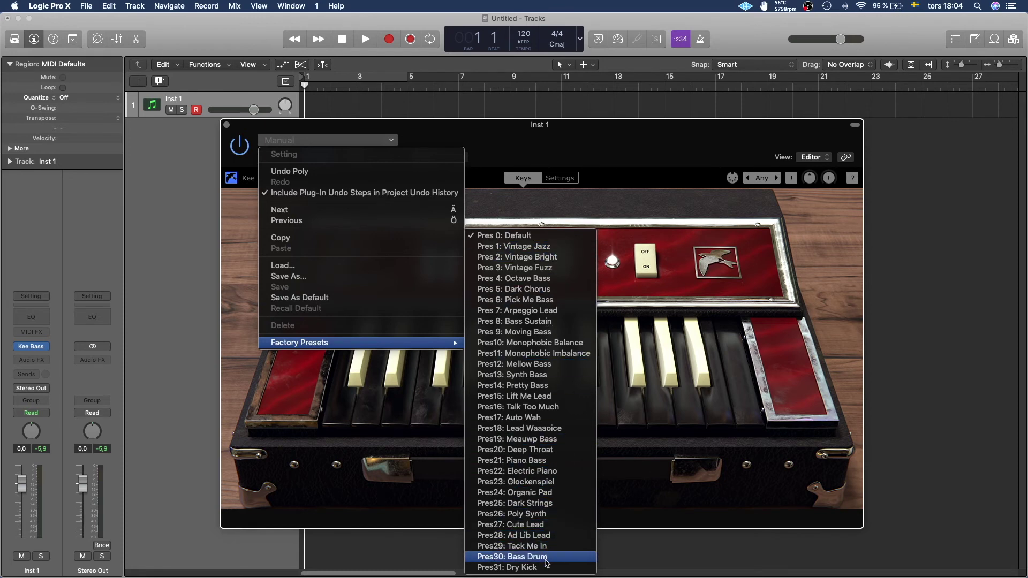
click(598, 129)
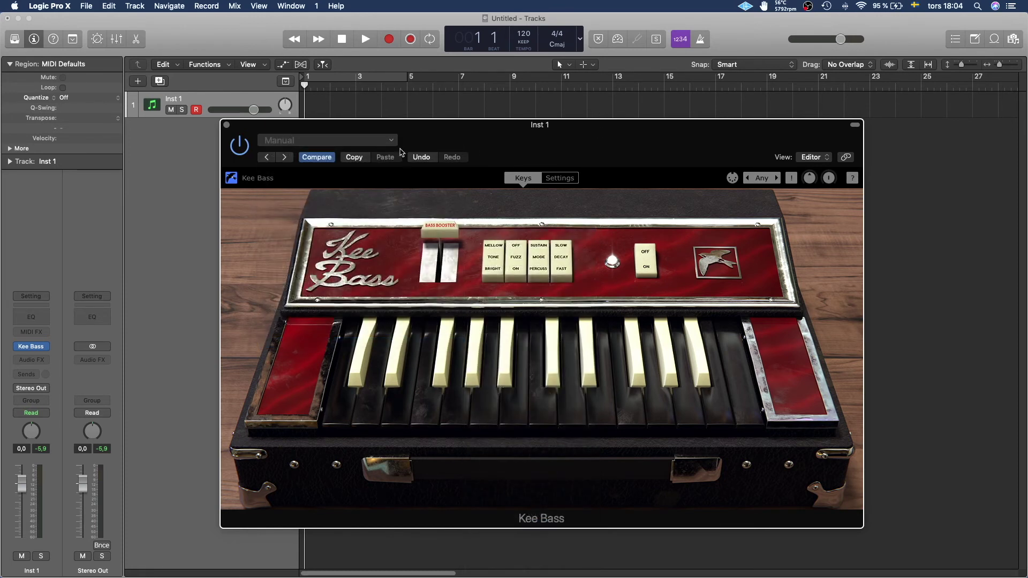
Step through Kee Bass presets from Vintage Jazz and Pick Me Bass to Arpeggio Lead, auditioning notes
click(285, 158)
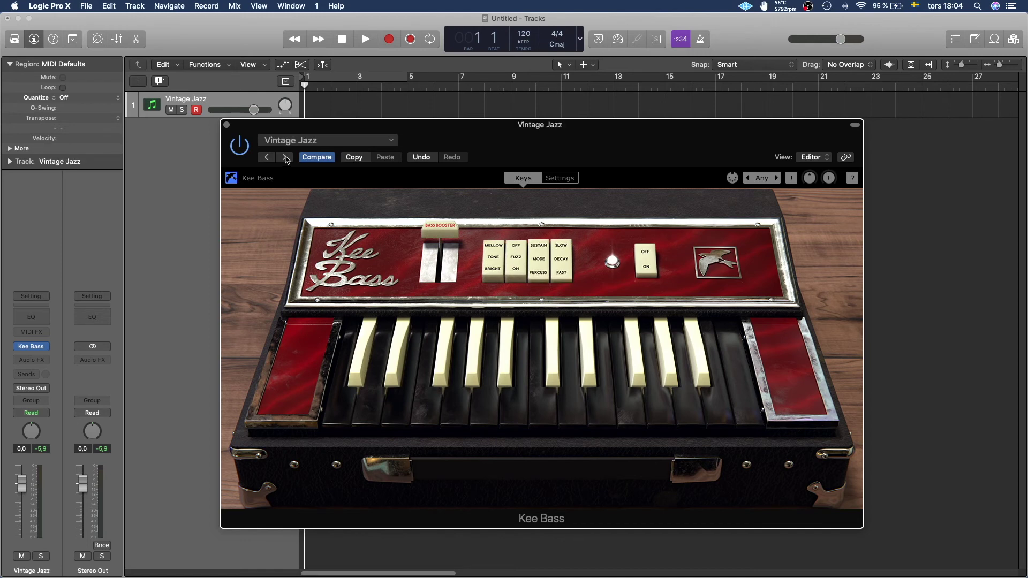
click(285, 158)
click(285, 158)
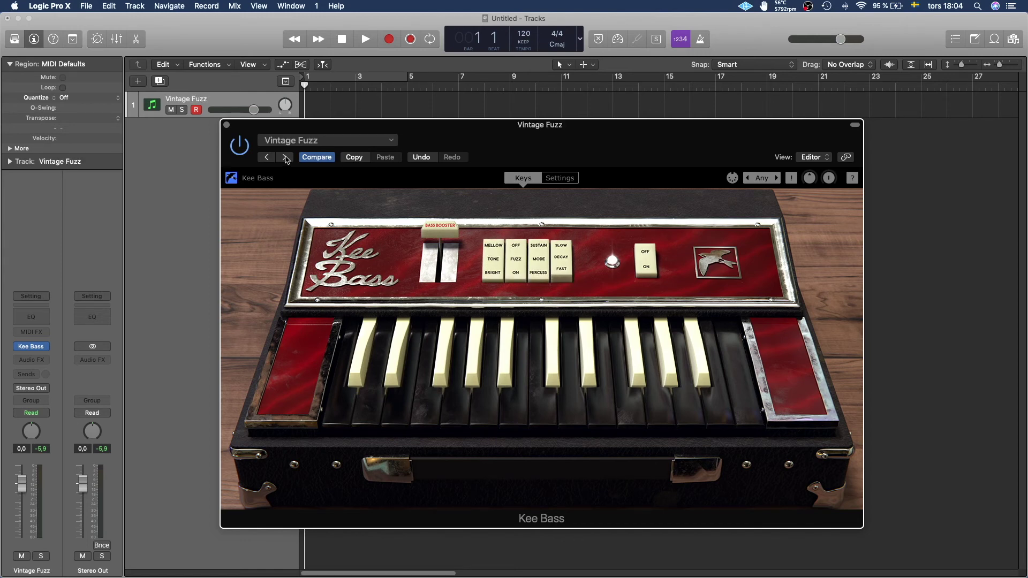
click(285, 158)
click(519, 386)
click(596, 407)
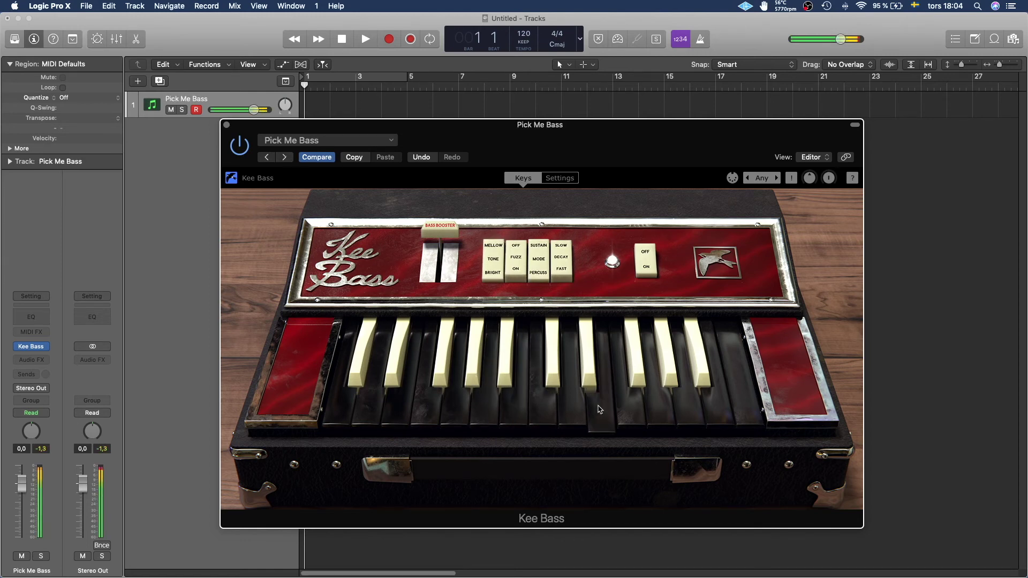
click(285, 158)
click(638, 407)
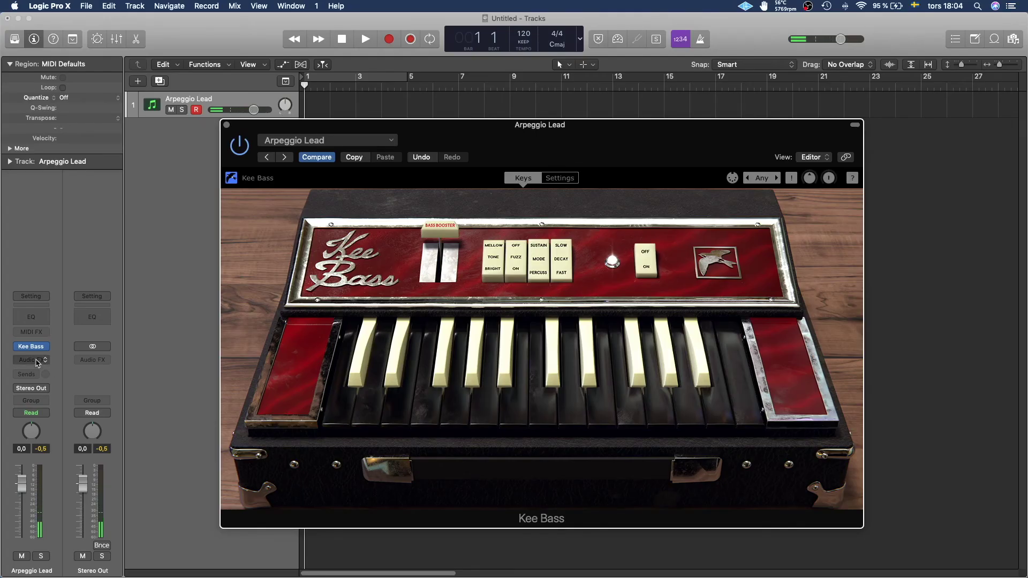
click(44, 361)
Insert Delay > Lem Echo Music > Stereo into the track's Audio FX slot
mouse_move(51, 454)
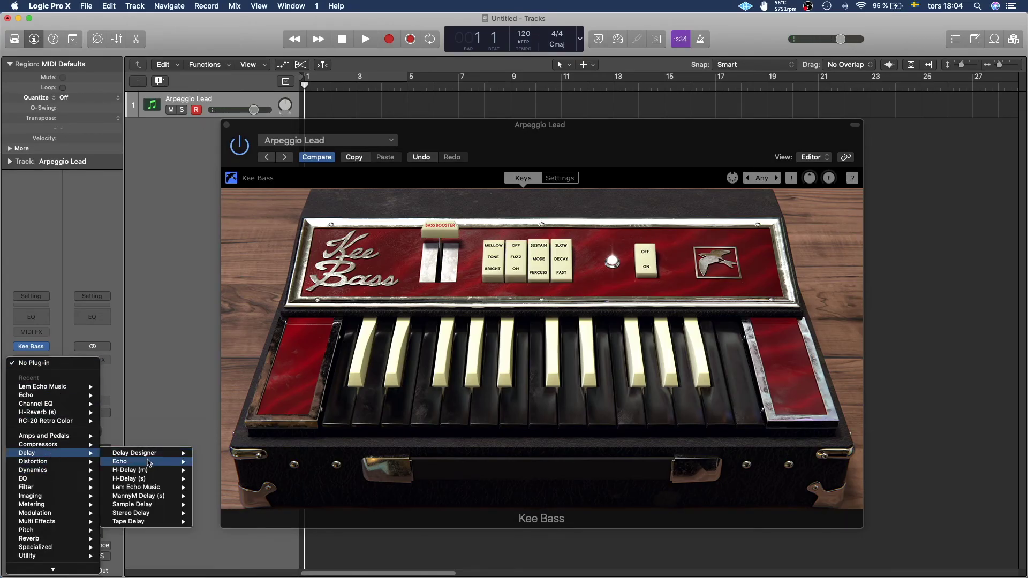
mouse_move(156, 490)
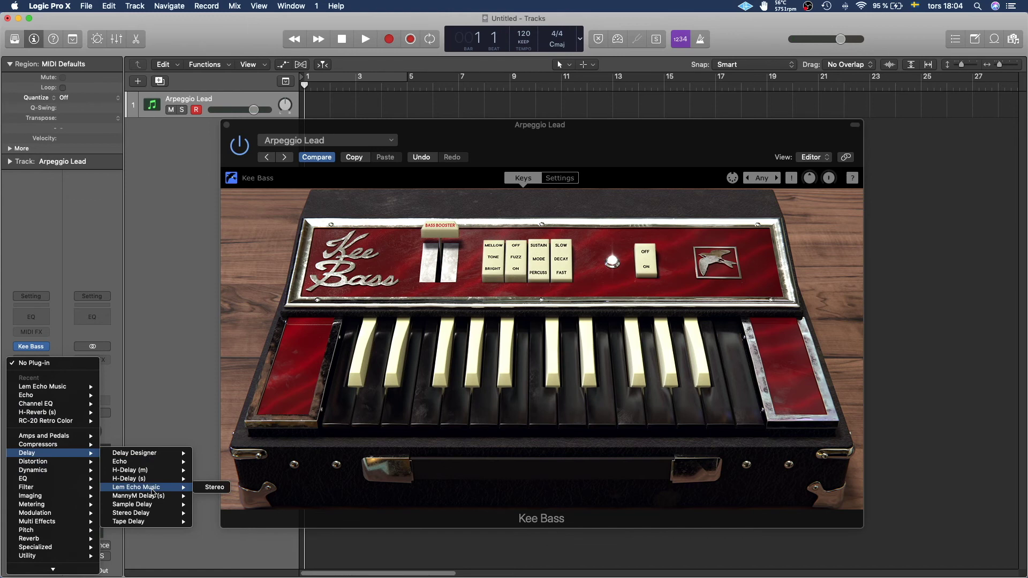
click(214, 487)
Centre the Lem Echo Music window and view its Settings panel before returning to FX
drag(353, 69, 670, 192)
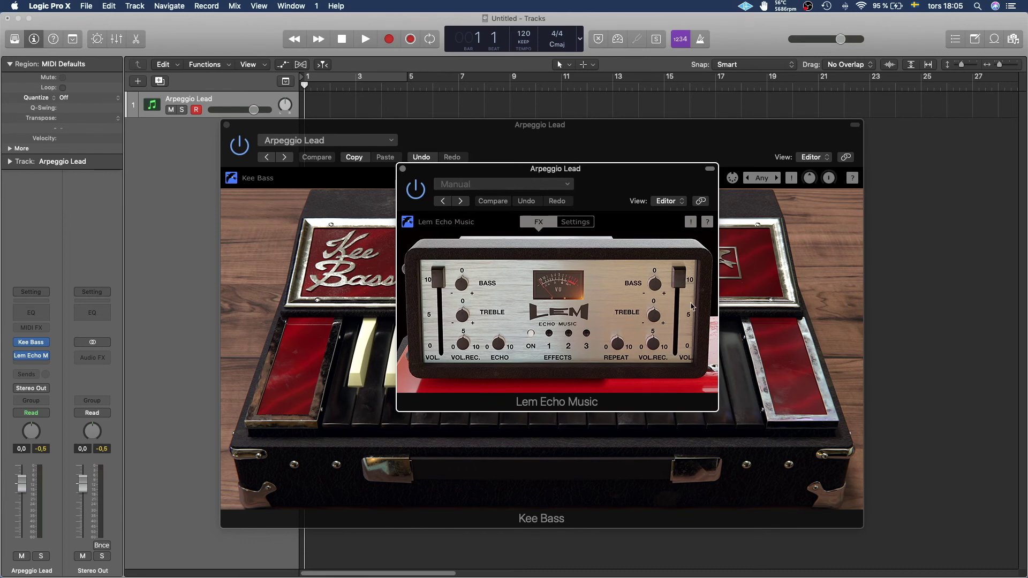
click(574, 223)
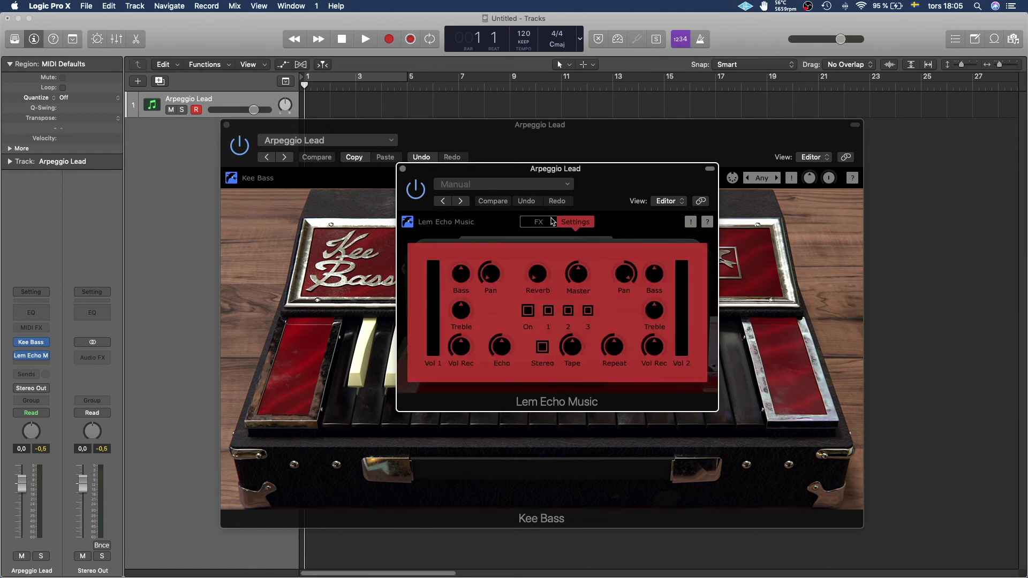
click(551, 221)
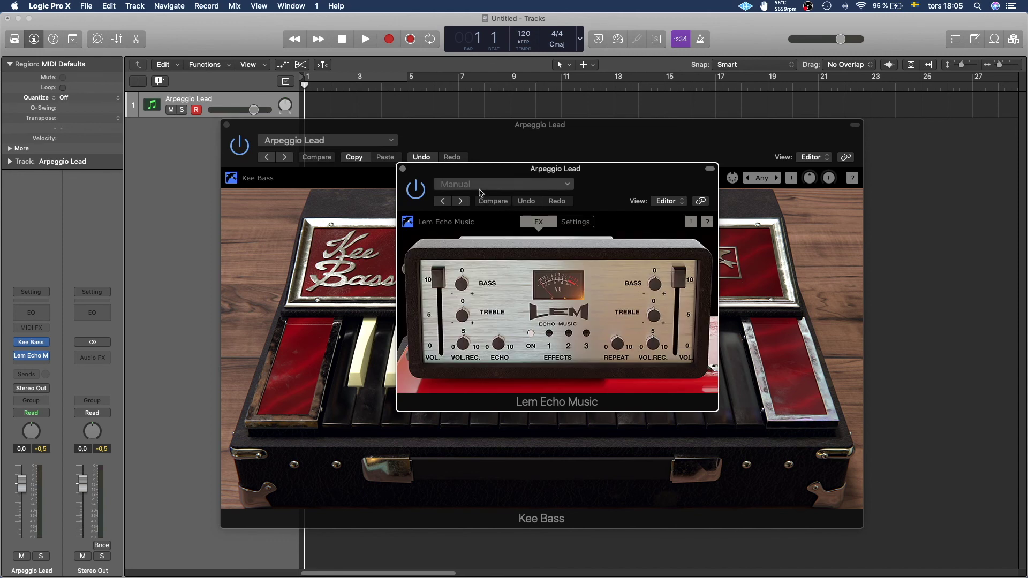
Look through Lem Echo Music's preset menu, then step forward to the Dirty Tape preset
click(479, 190)
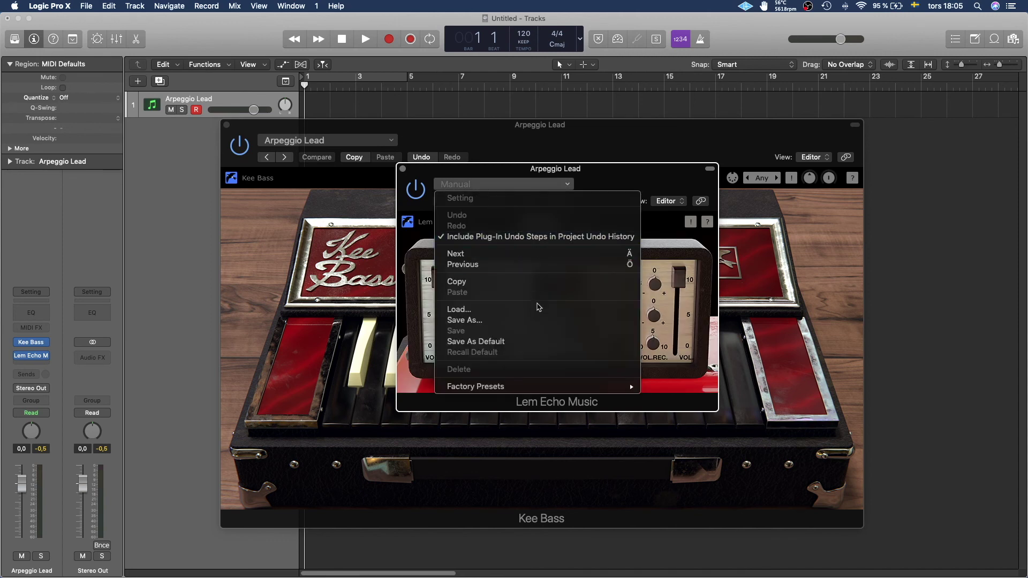
mouse_move(566, 386)
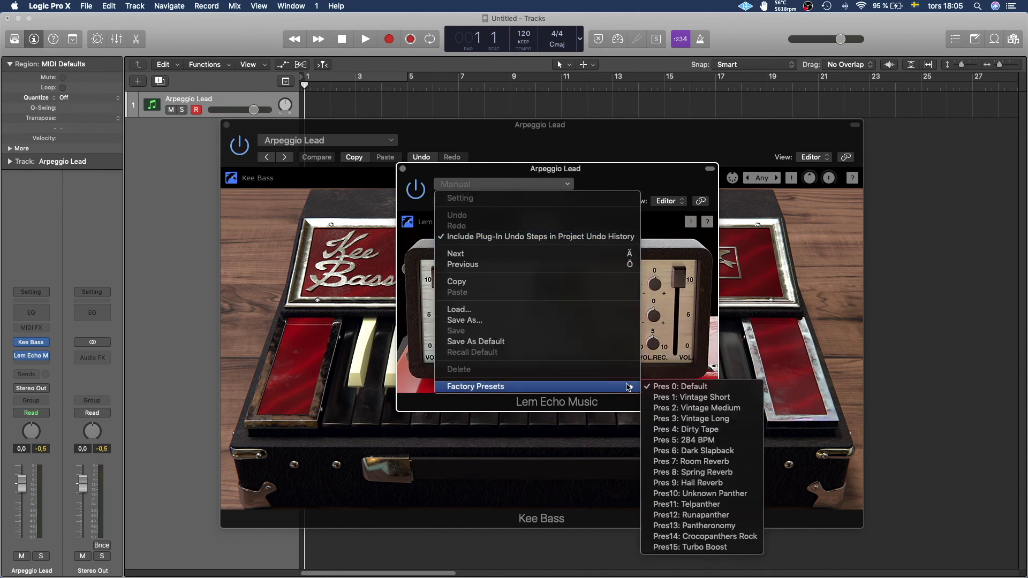
click(645, 169)
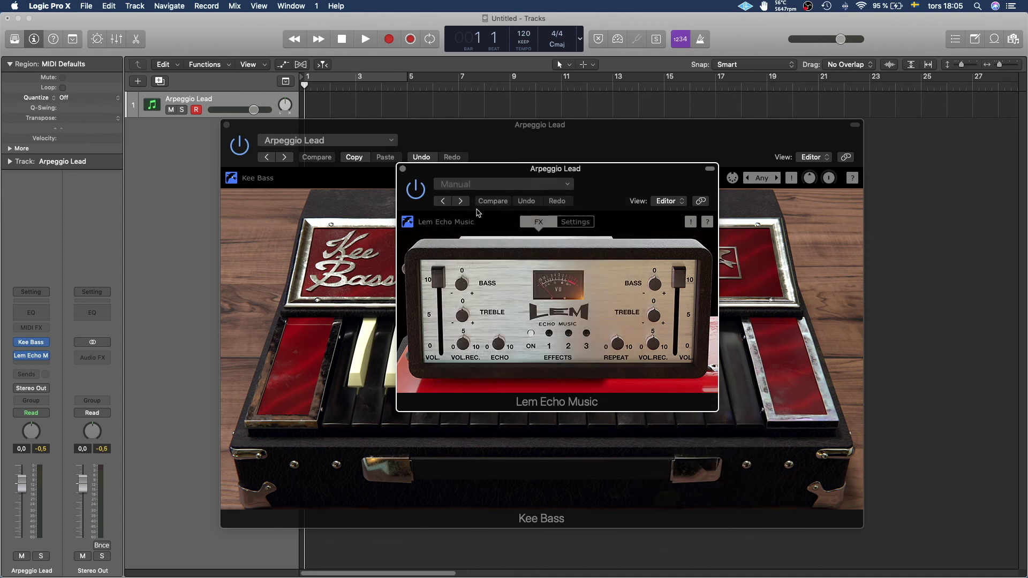
click(460, 202)
click(460, 202)
click(459, 201)
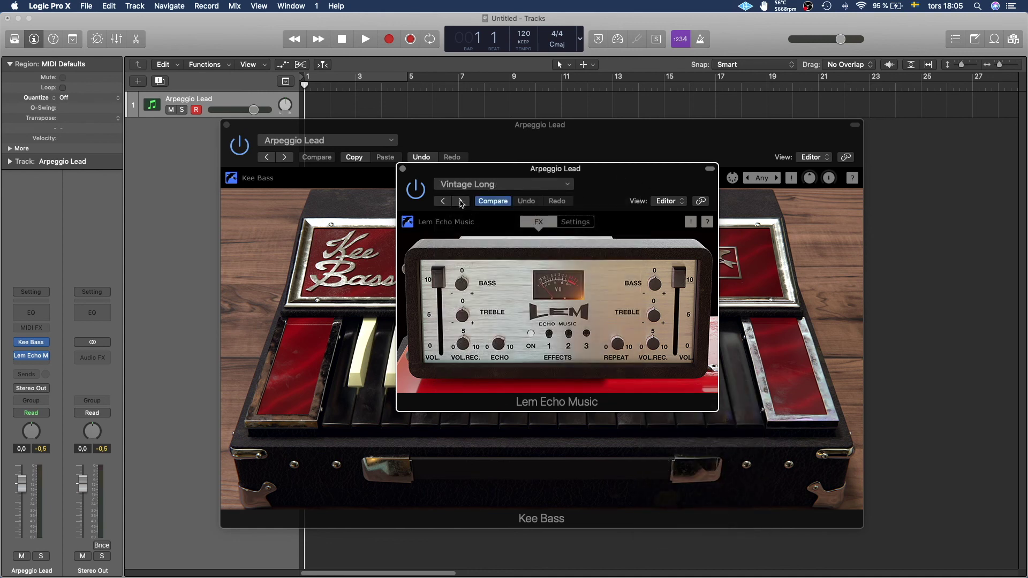
click(460, 201)
Move the Lem Echo window aside and play several Kee Bass notes to hear the echo
drag(505, 169, 671, 128)
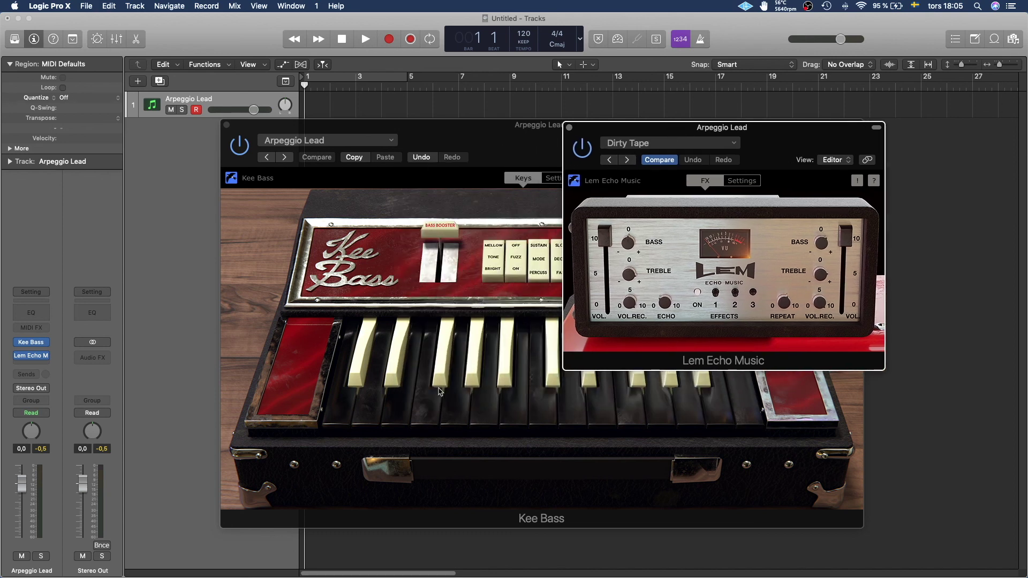
click(465, 414)
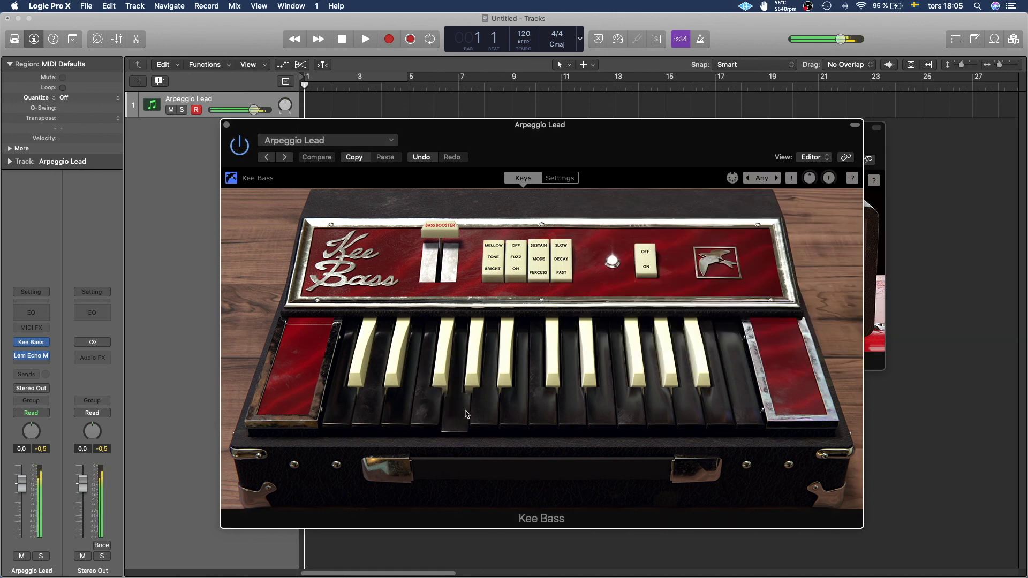
click(520, 413)
click(542, 411)
click(491, 412)
click(517, 412)
click(460, 412)
click(477, 403)
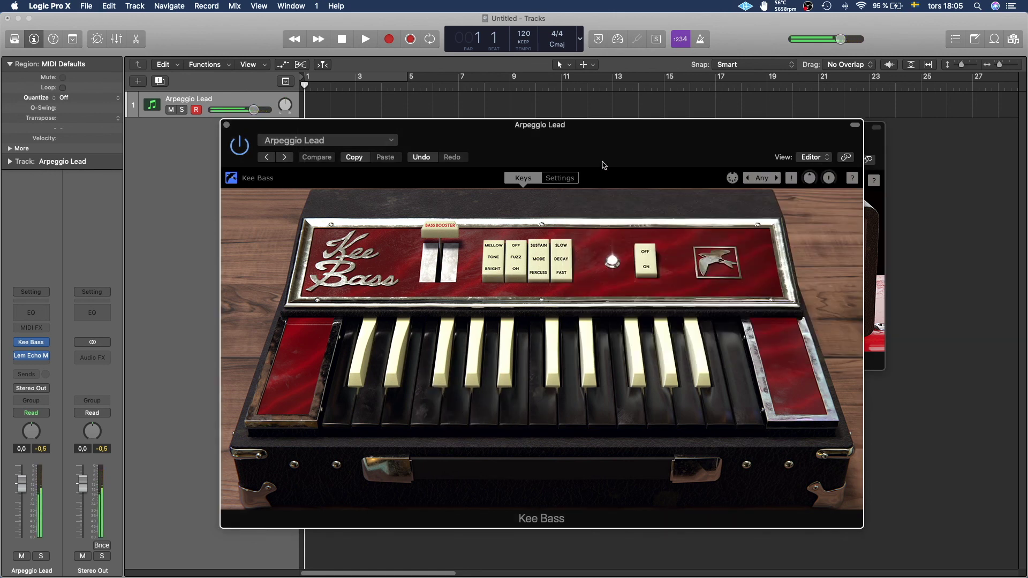